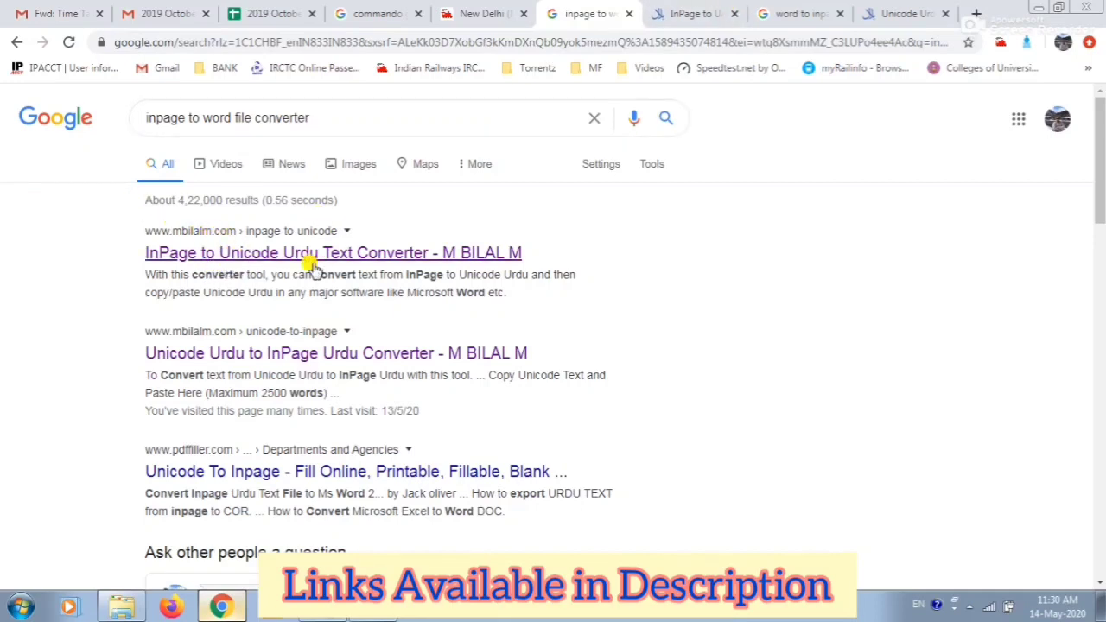
- Paste the copied InPage text into the input box of the InPage to Unicode Urdu Converter page
click(700, 21)
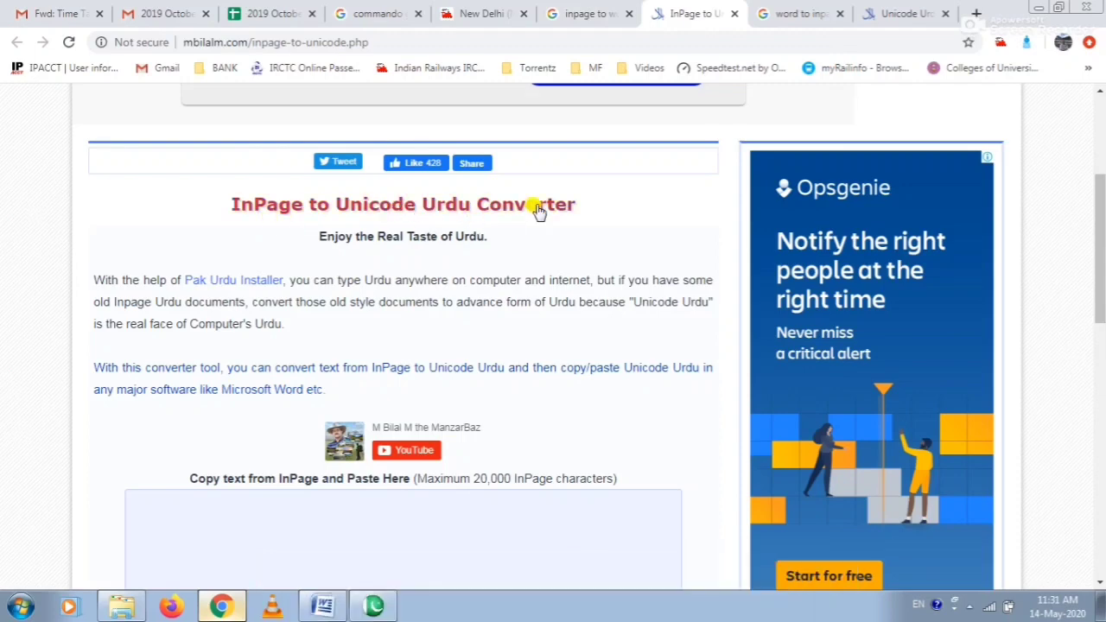
drag(1099, 190, 1102, 289)
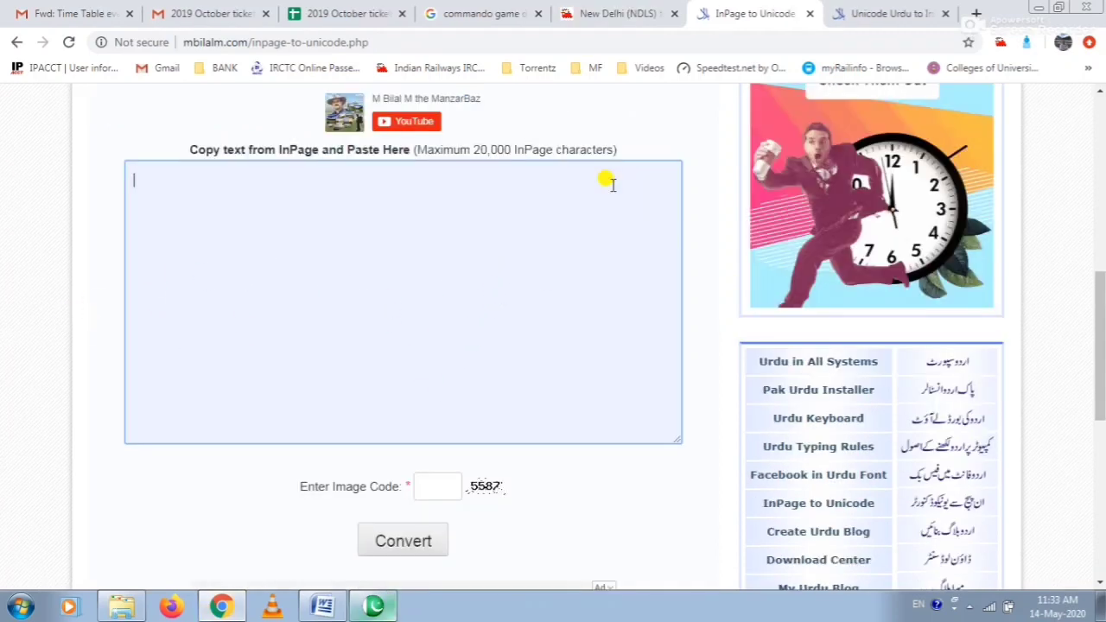
key(ctrl+v)
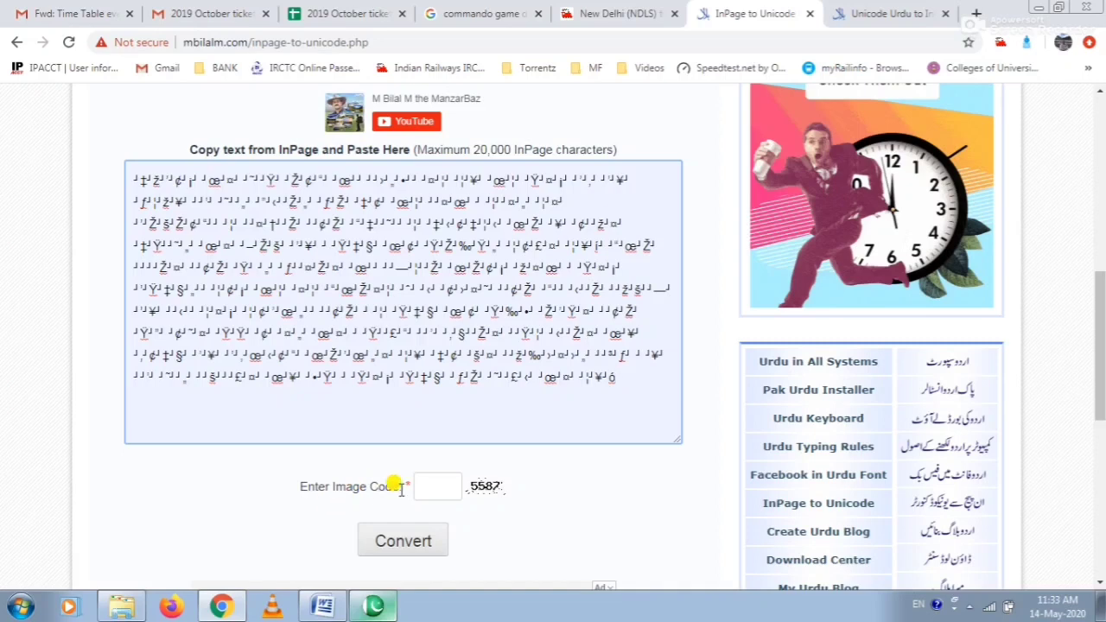
- Enter the displayed image verification code and convert the pasted InPage text to Unicode Urdu
click(430, 484)
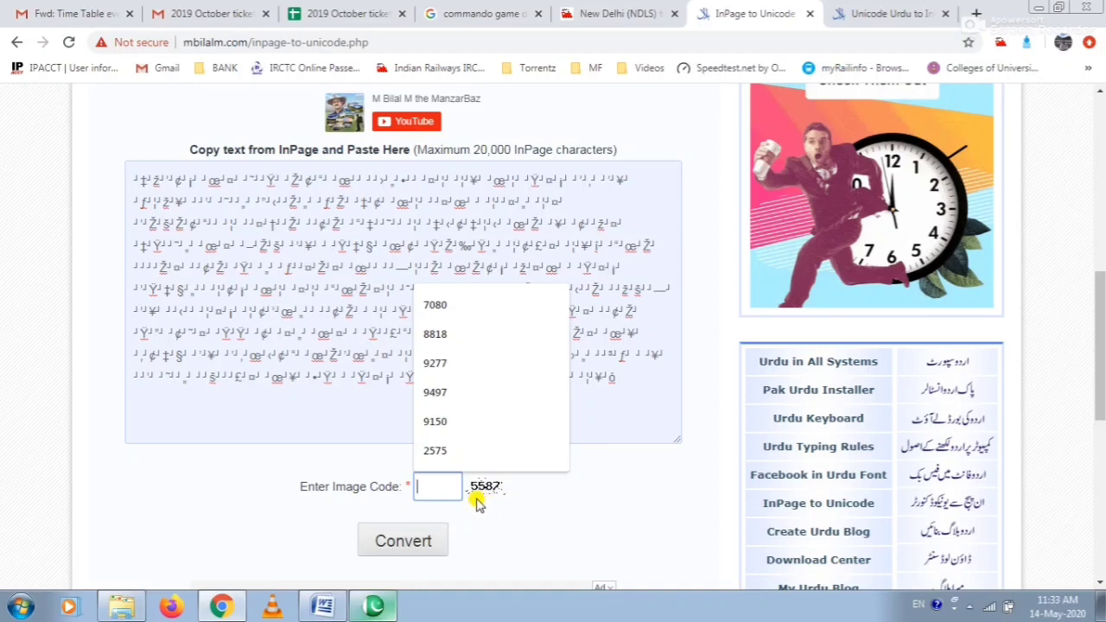
text(5587)
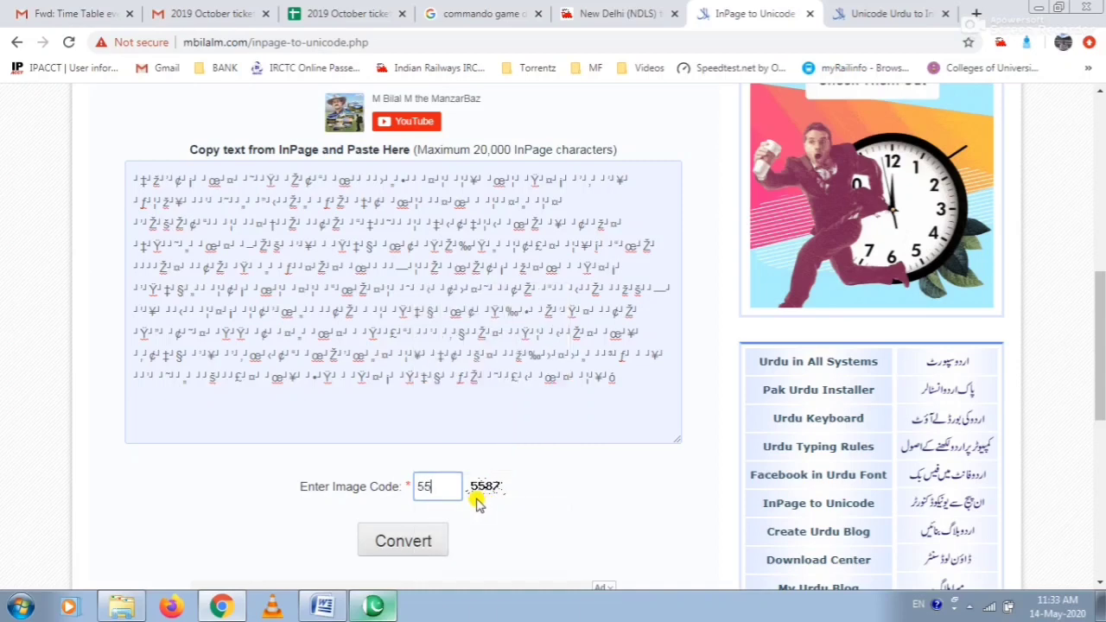
click(389, 542)
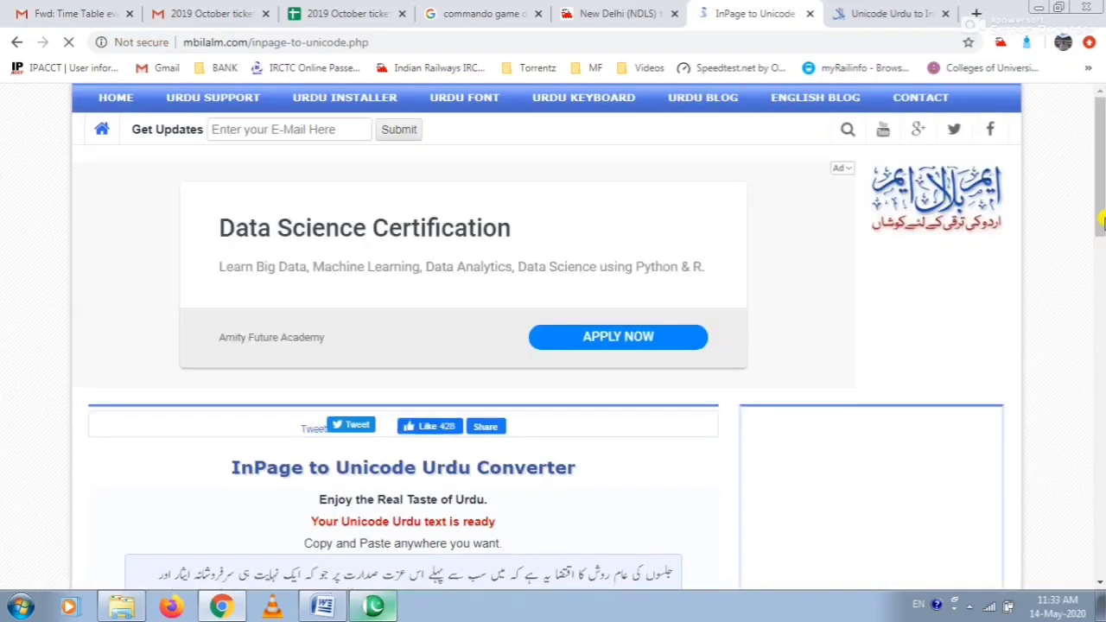
- Copy all of the converted Unicode Urdu text and paste it into the blank document in Microsoft Word
drag(1101, 203, 1102, 306)
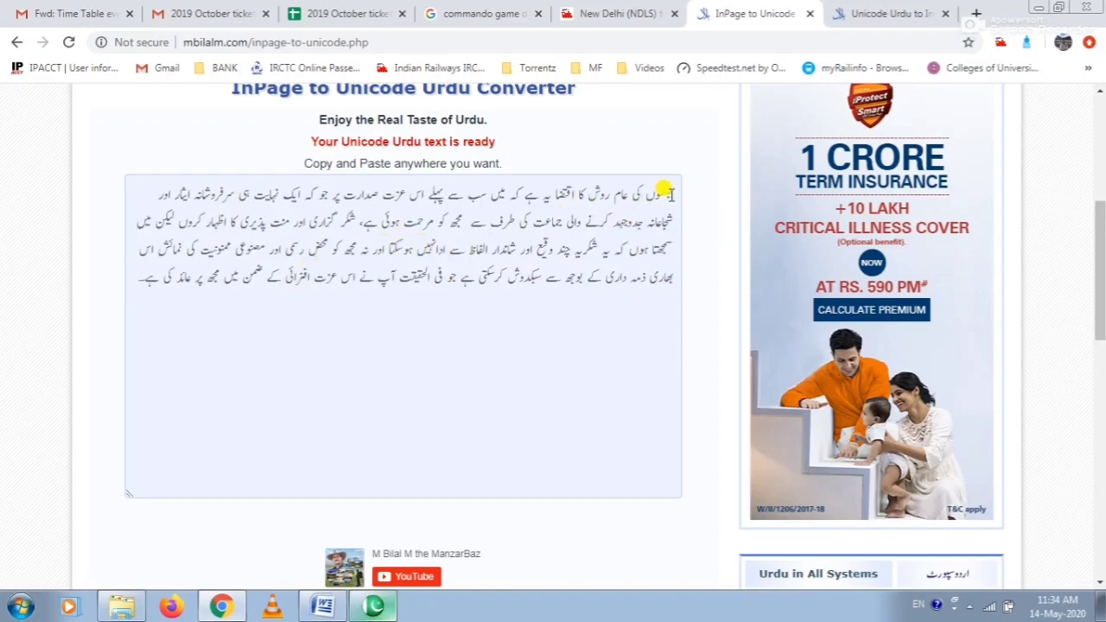
drag(670, 194, 507, 243)
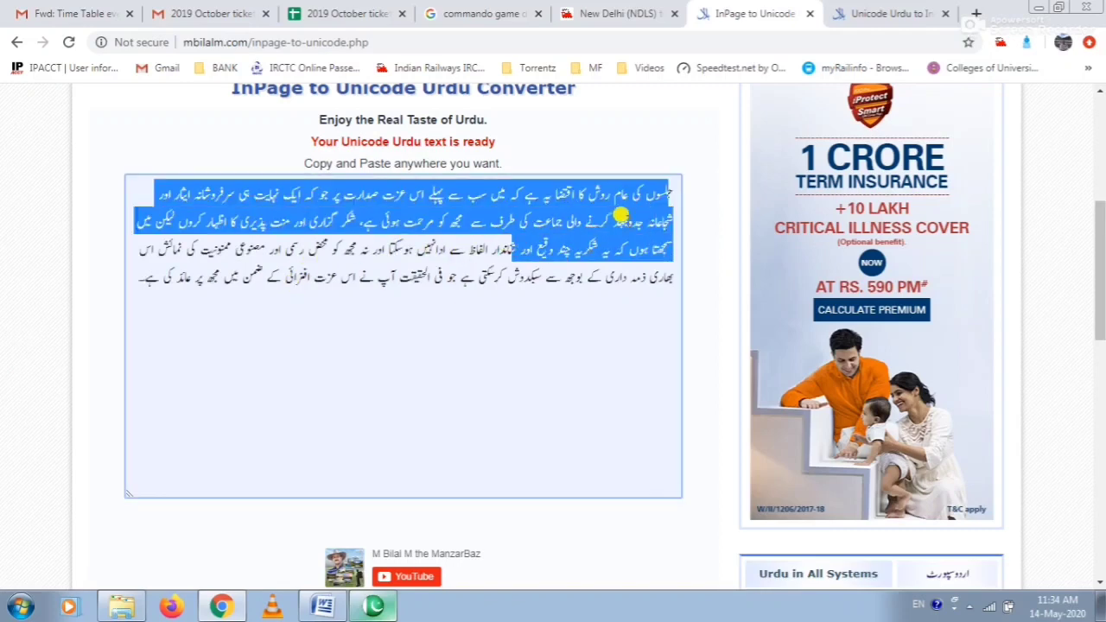
click(669, 180)
drag(671, 181, 154, 310)
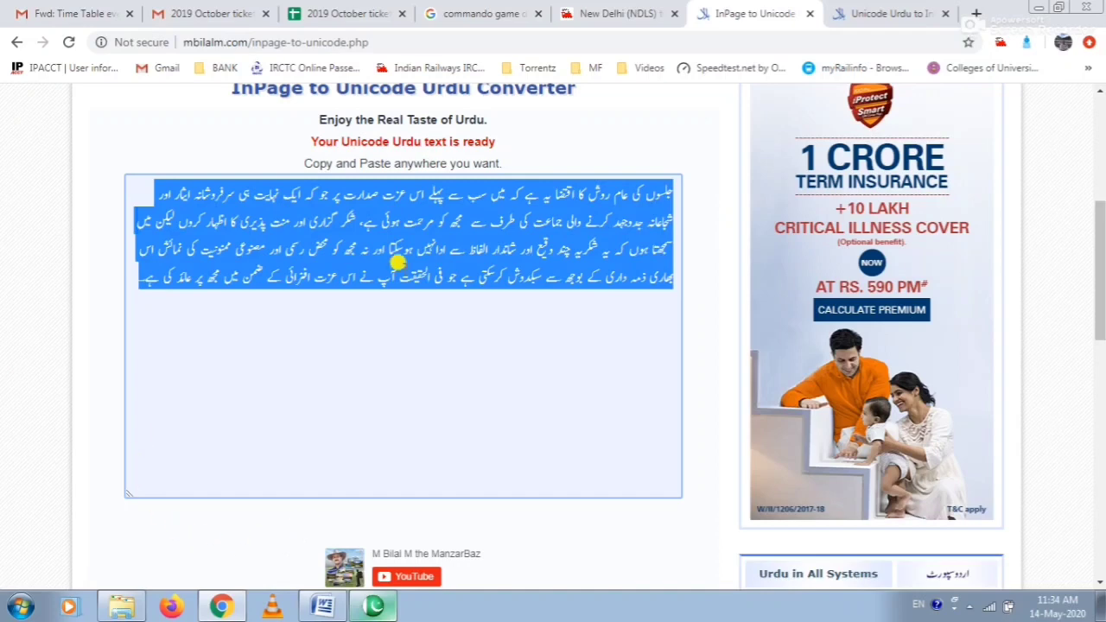
click(325, 607)
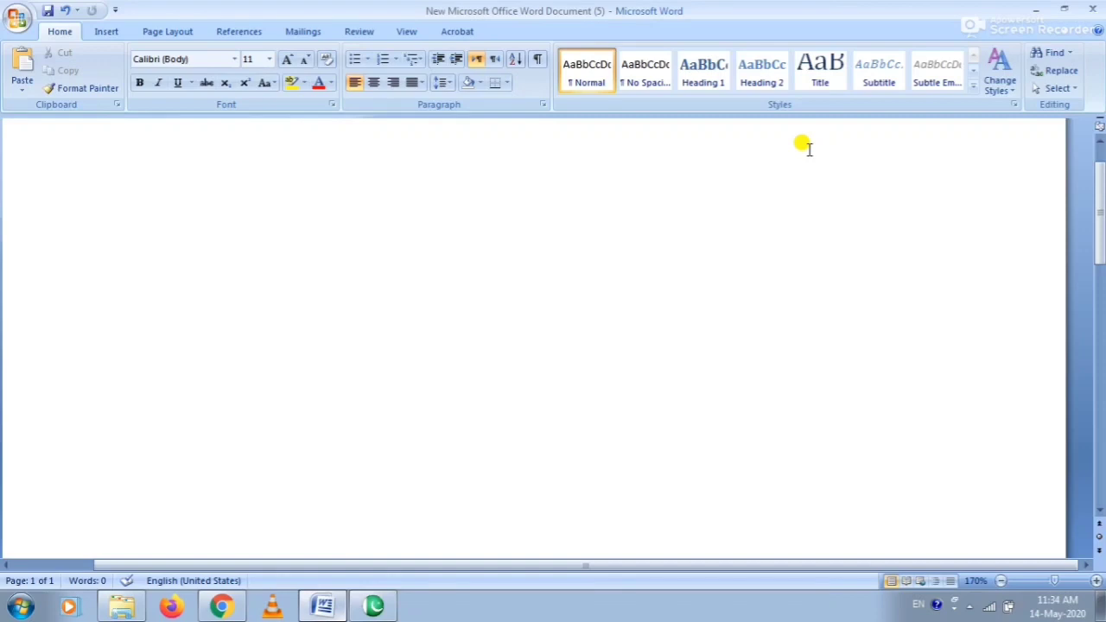
key(ctrl+v)
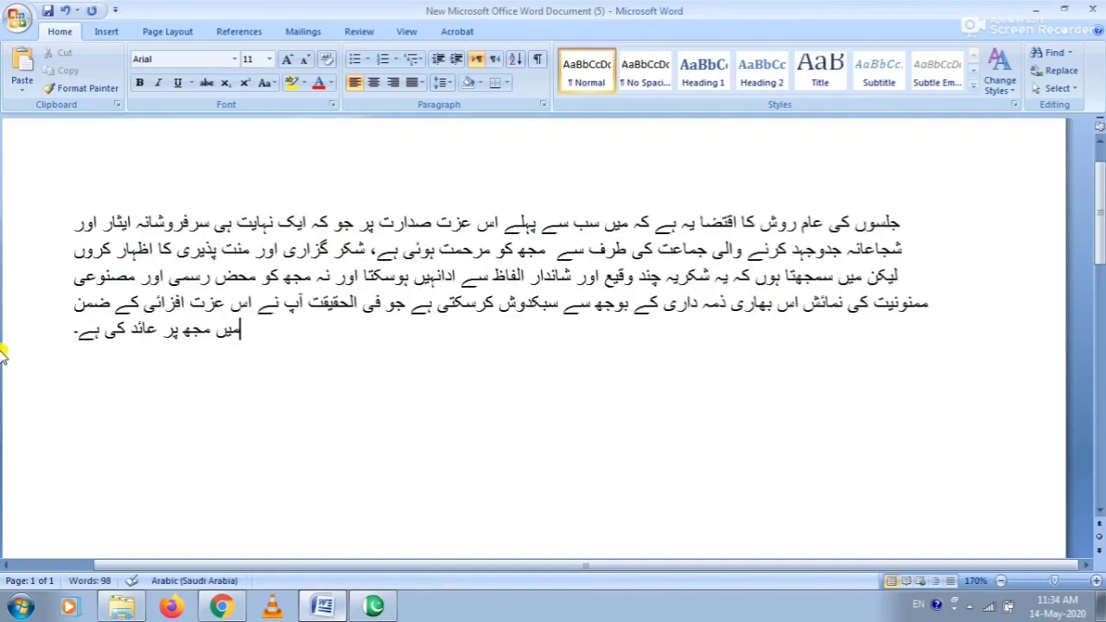
- Set the pasted Urdu paragraph to right-to-left direction and justify it
click(502, 60)
drag(934, 223, 694, 358)
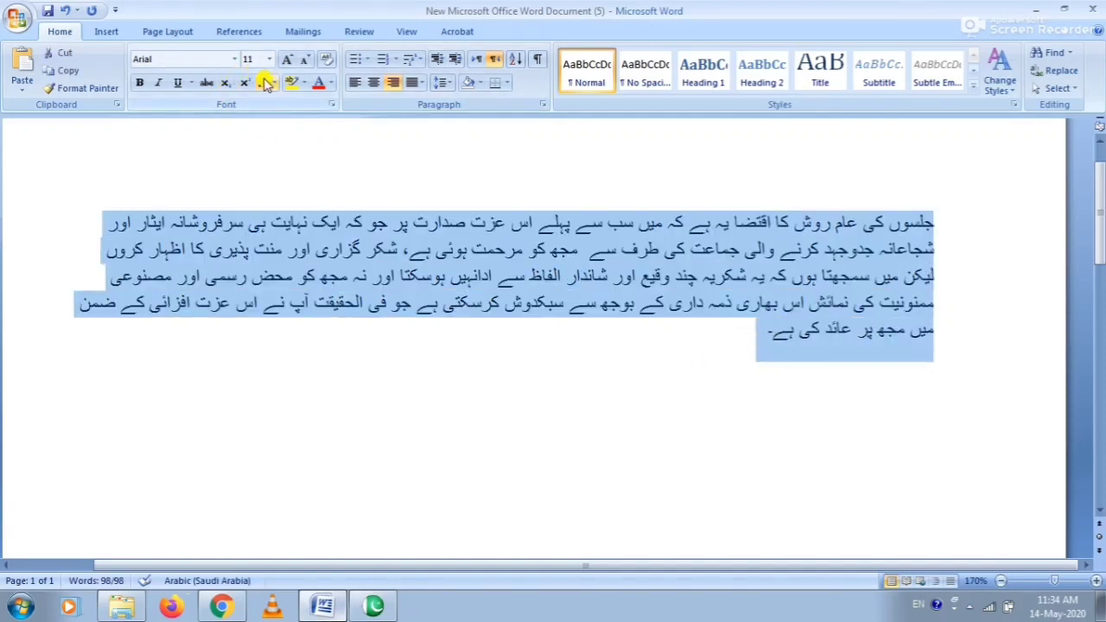
click(417, 82)
click(443, 100)
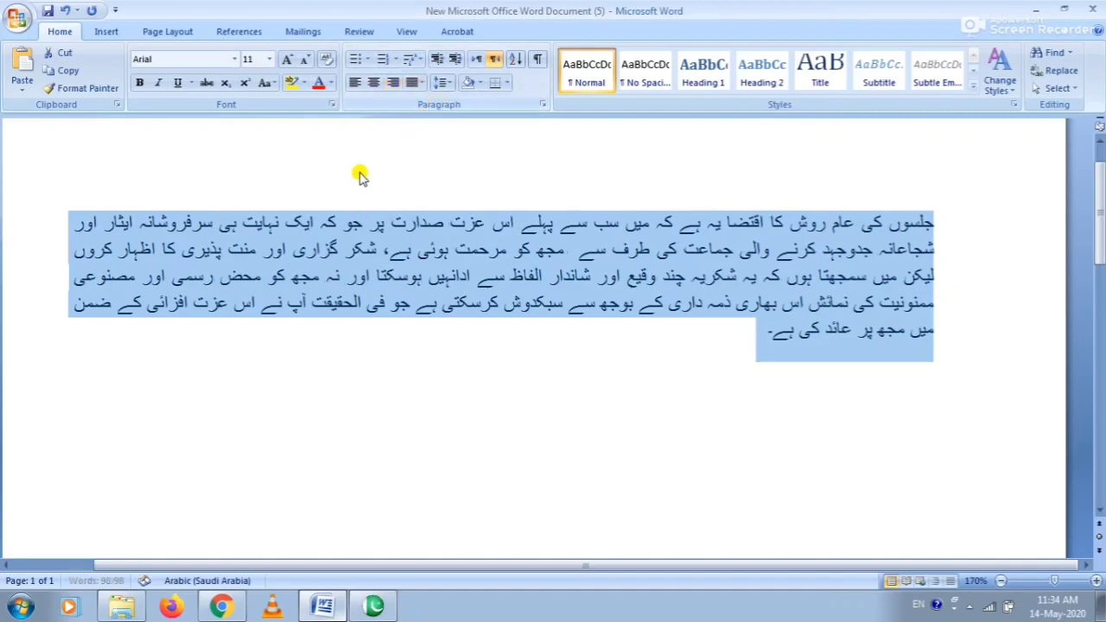
- Try the Jameel Noori Kasheeda font on the Urdu paragraph and settle on Jameel Noori Nastaleeq
click(235, 58)
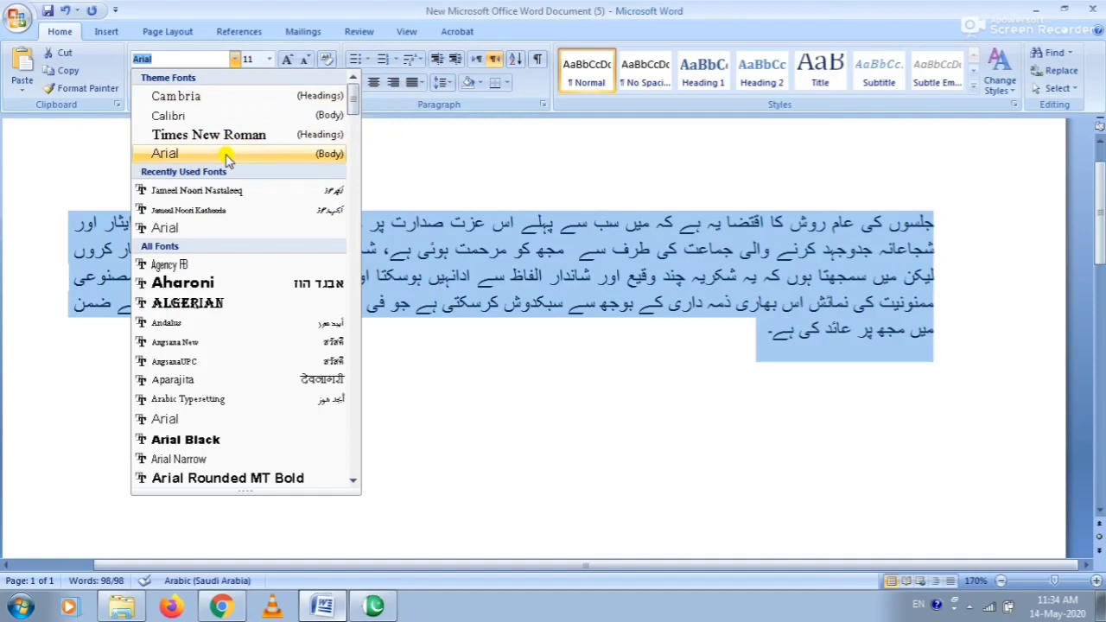
click(223, 213)
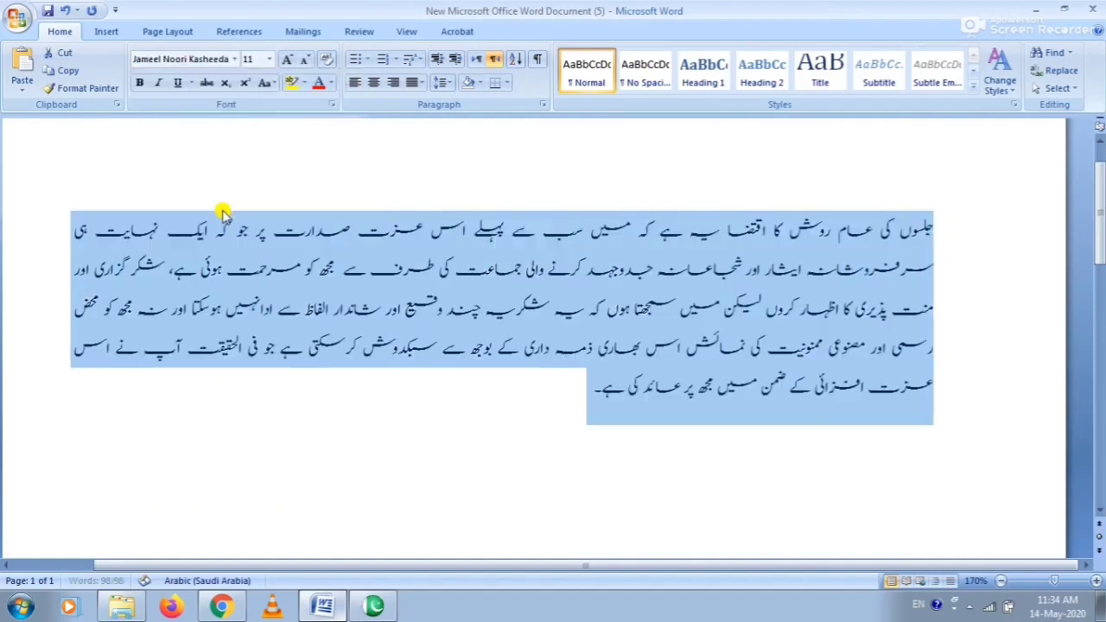
click(235, 59)
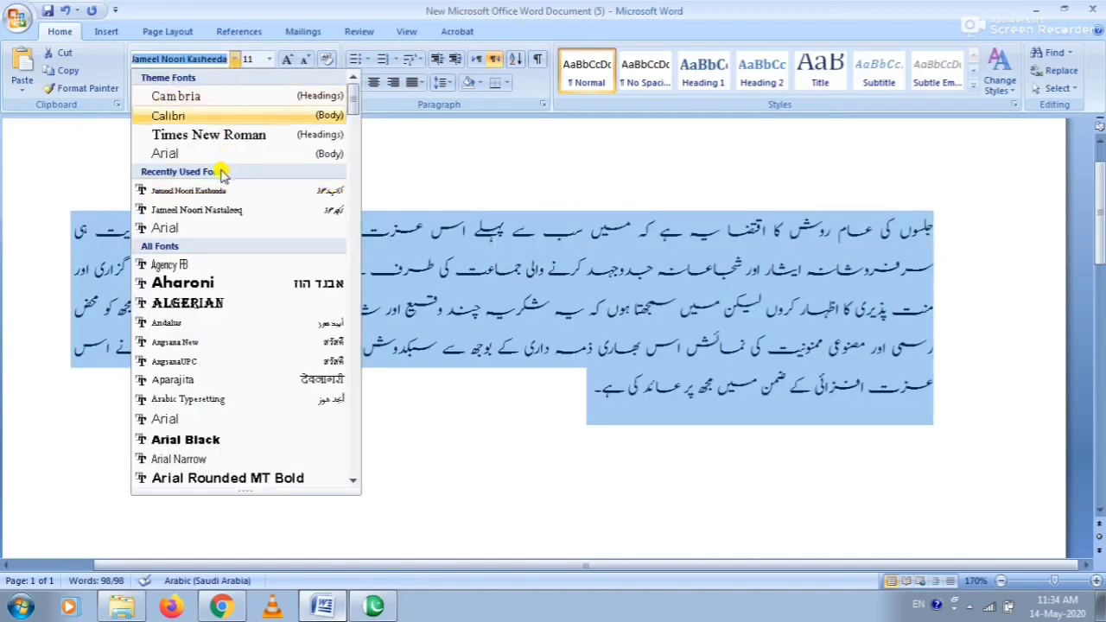
click(229, 214)
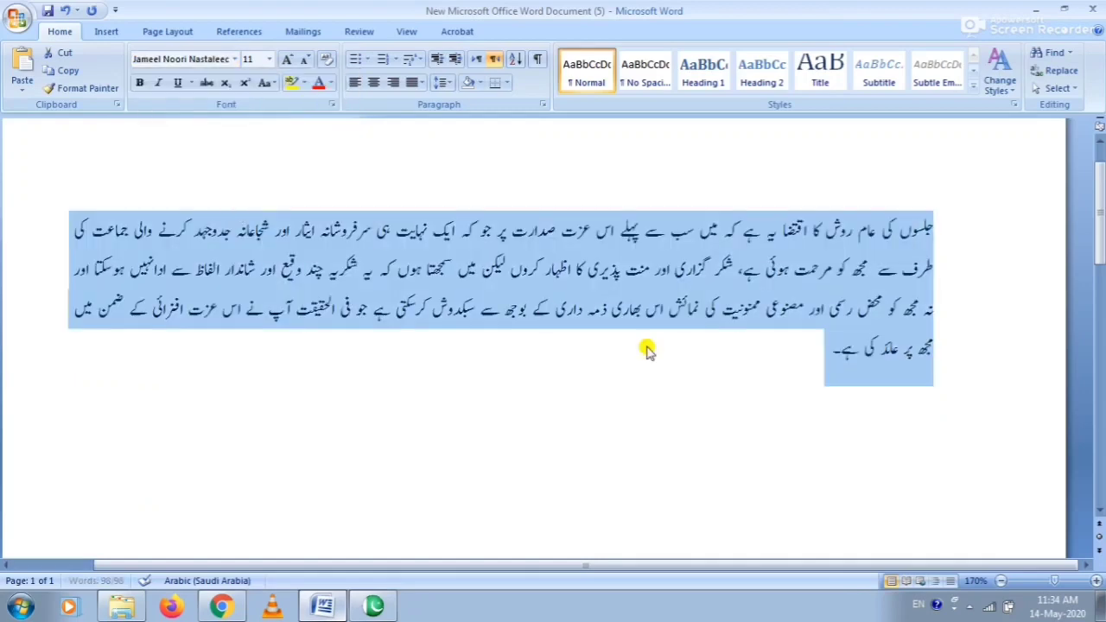
click(817, 379)
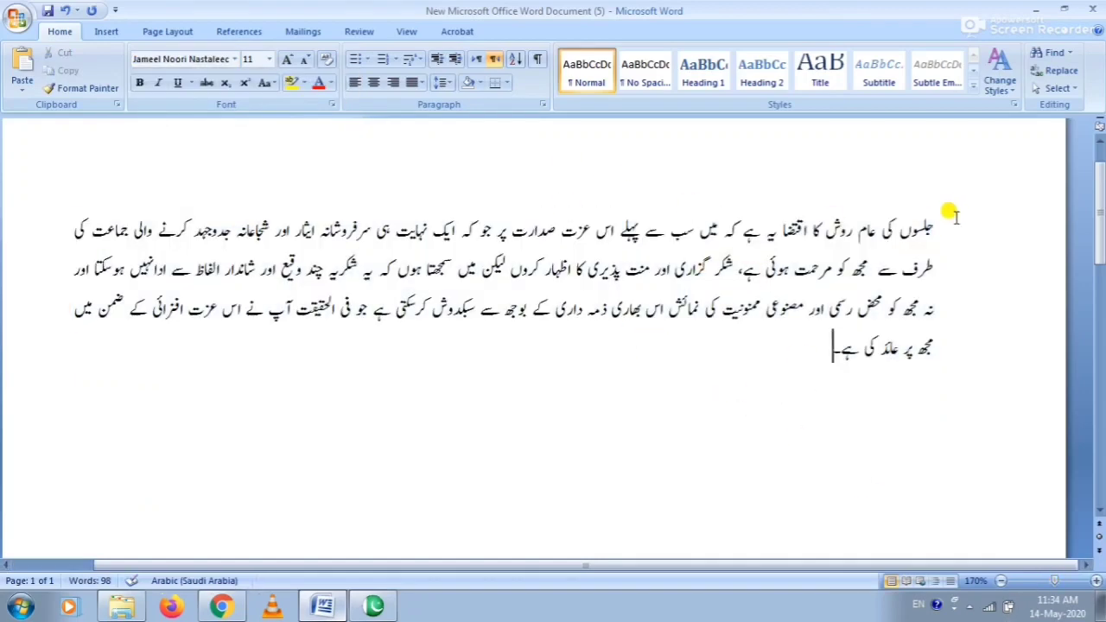
- Set the font size of the whole Urdu paragraph to 18
drag(950, 214, 766, 357)
click(268, 59)
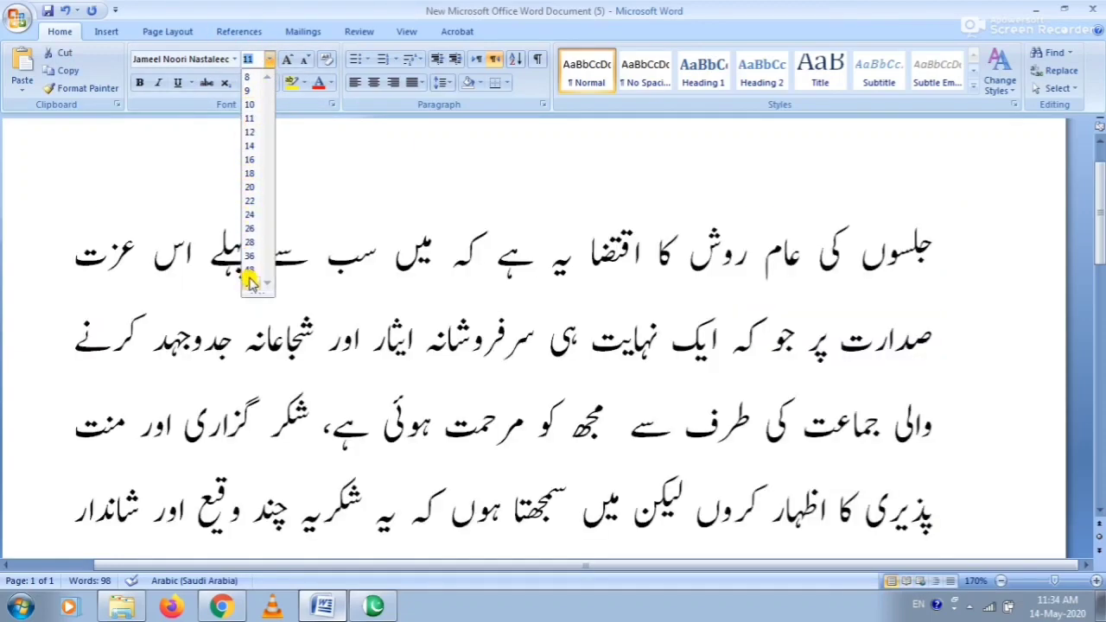
click(251, 174)
scroll(1102, 249, down, 2)
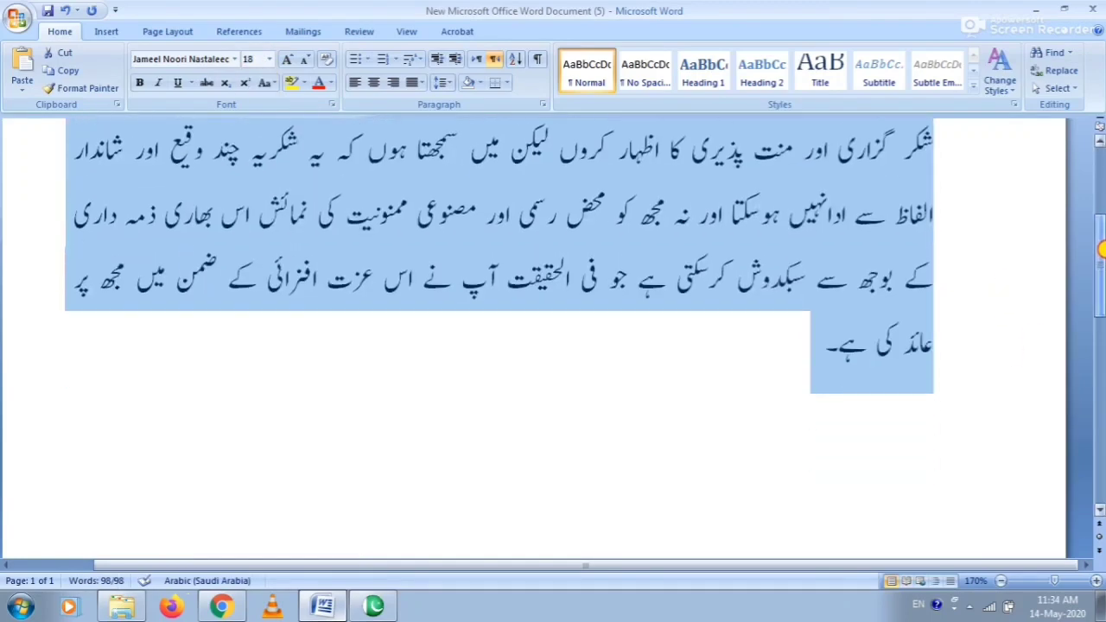
scroll(1102, 248, up, 3)
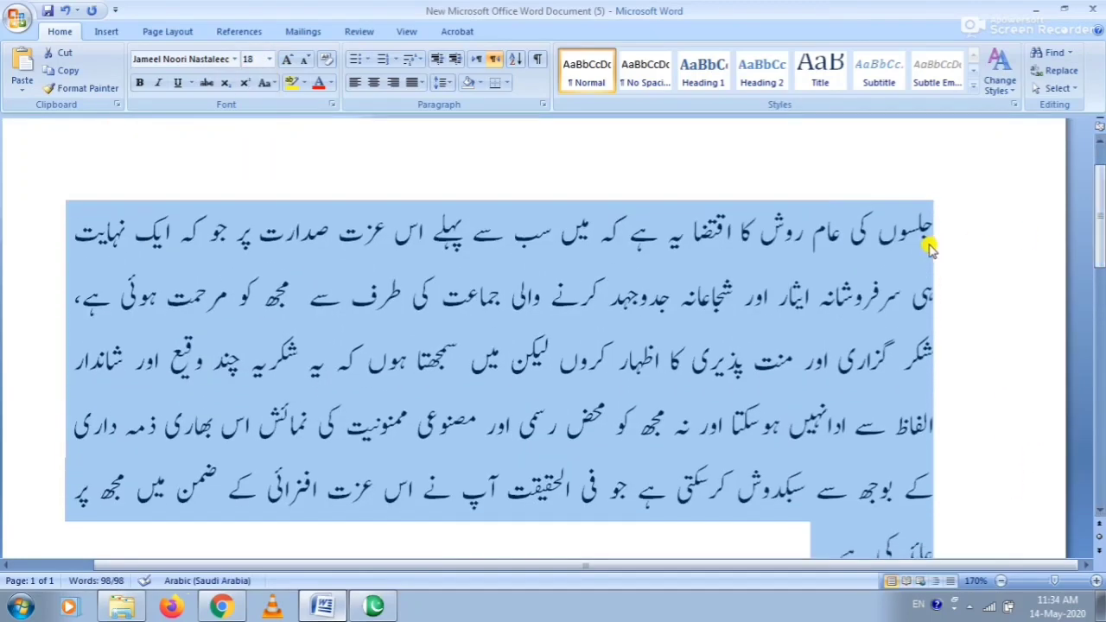
click(900, 231)
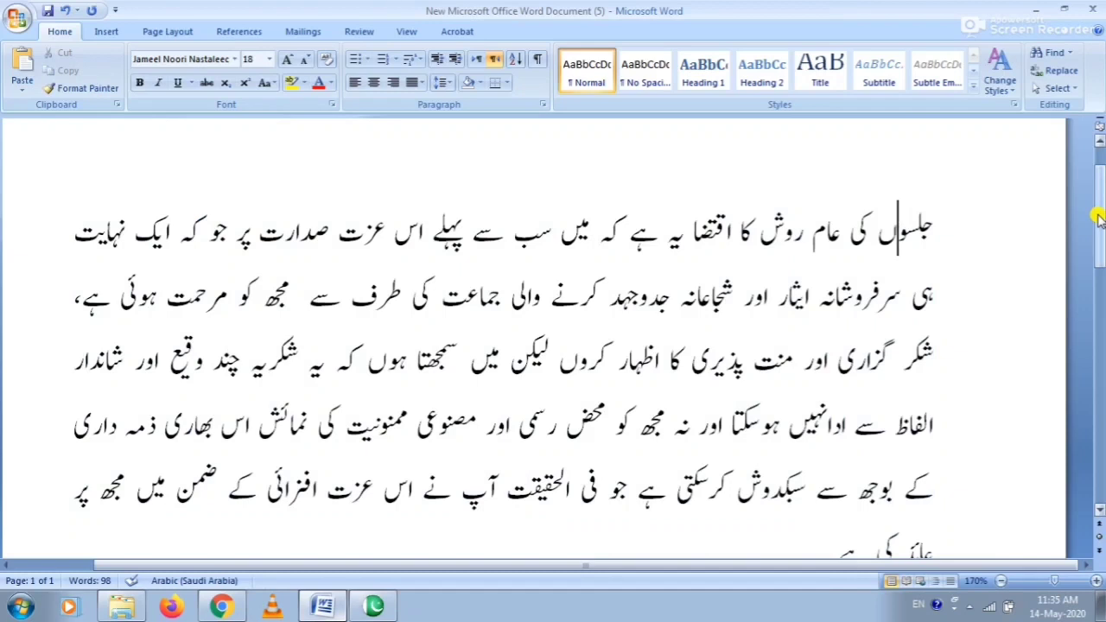
- Insert several blank lines above the Urdu paragraph and place the cursor in the empty space at the beginning
click(933, 223)
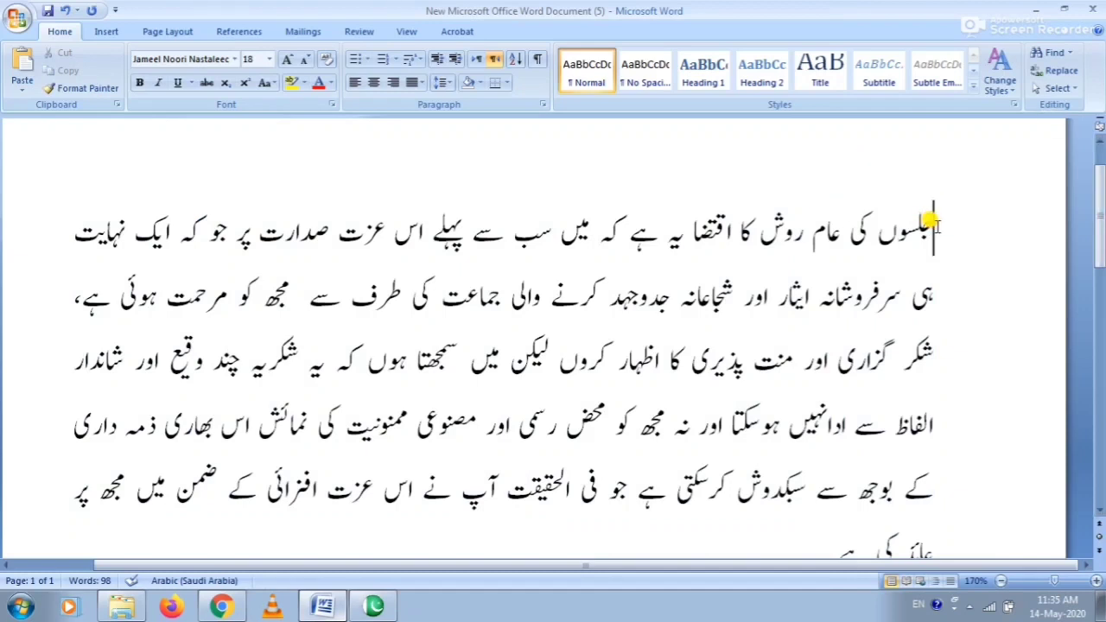
key(Return)
key(Return)
key(Return)
key(Return)
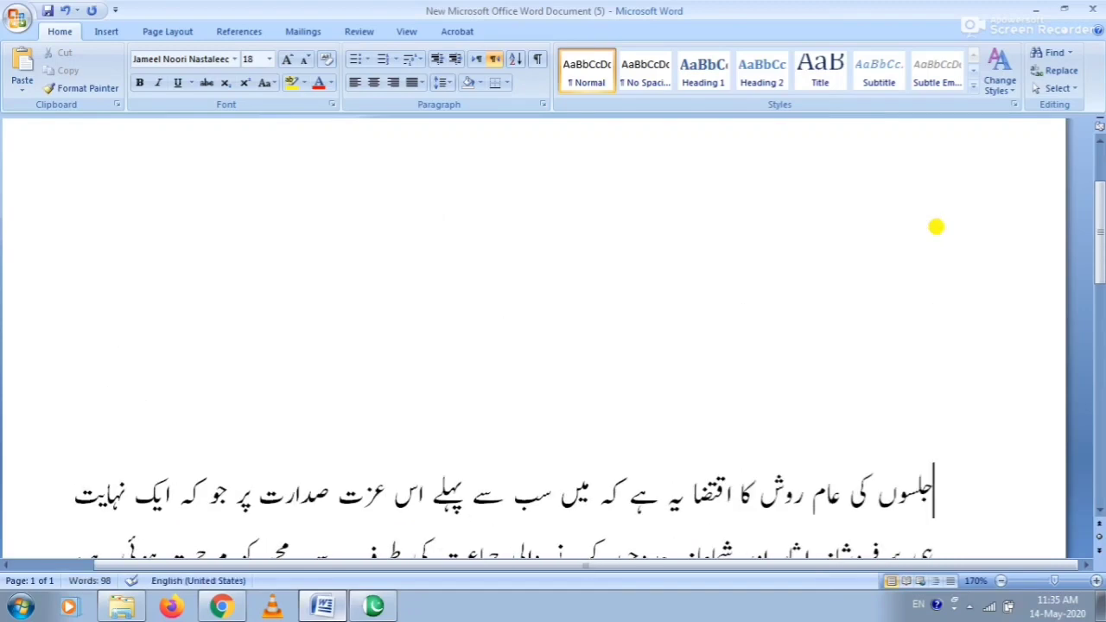
key(Up)
key(Up)
key(Up)
- Switch the input language to Urdu and write the line "نئے دیوانوں کو دیکھیں تو خوشی ہوتی ہے" above the paragraph
key(alt+shift)
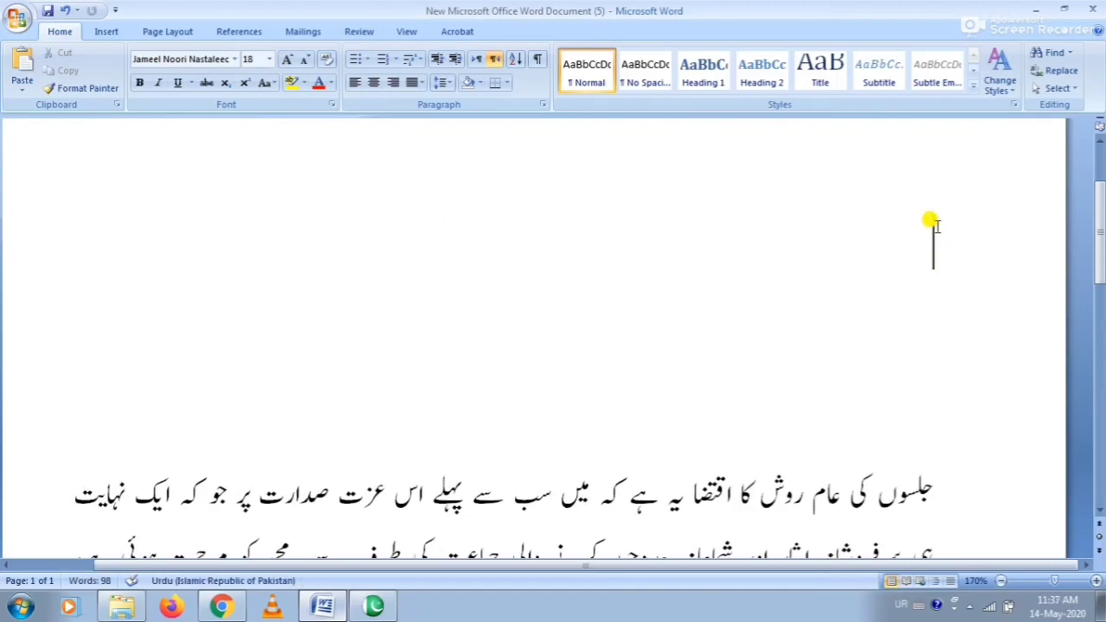
text(نئے)
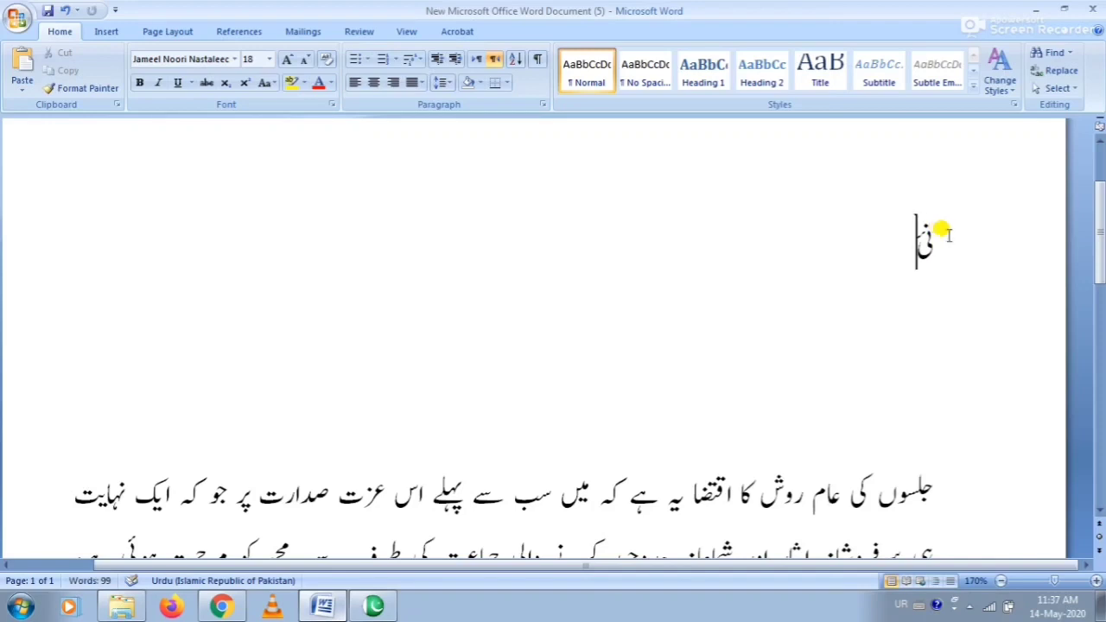
text( دیوانو)
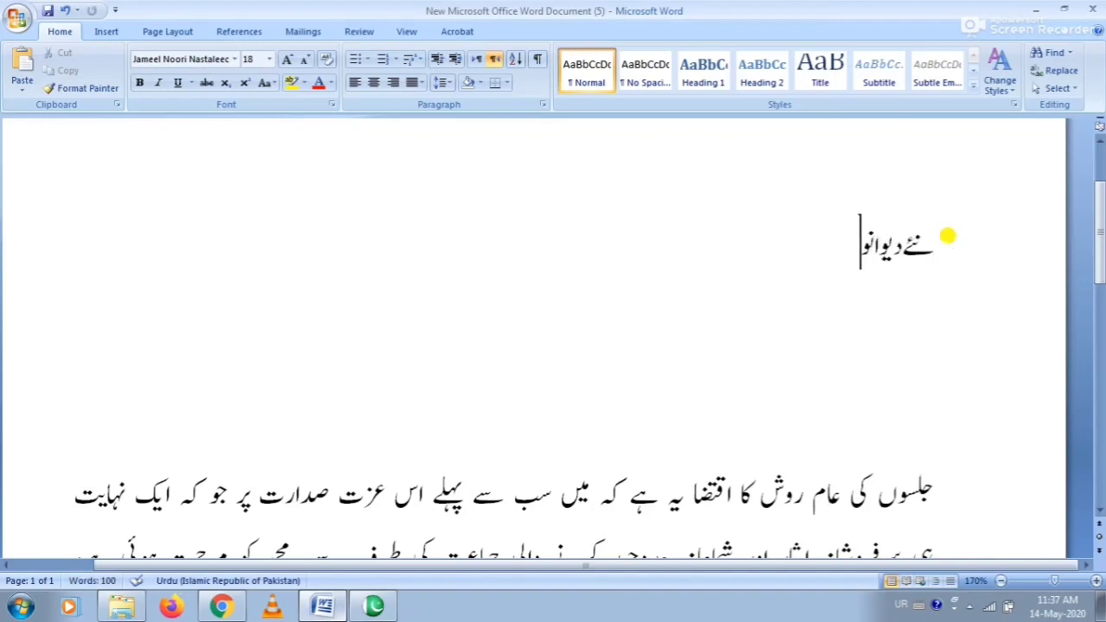
text(ں کو دیکھ)
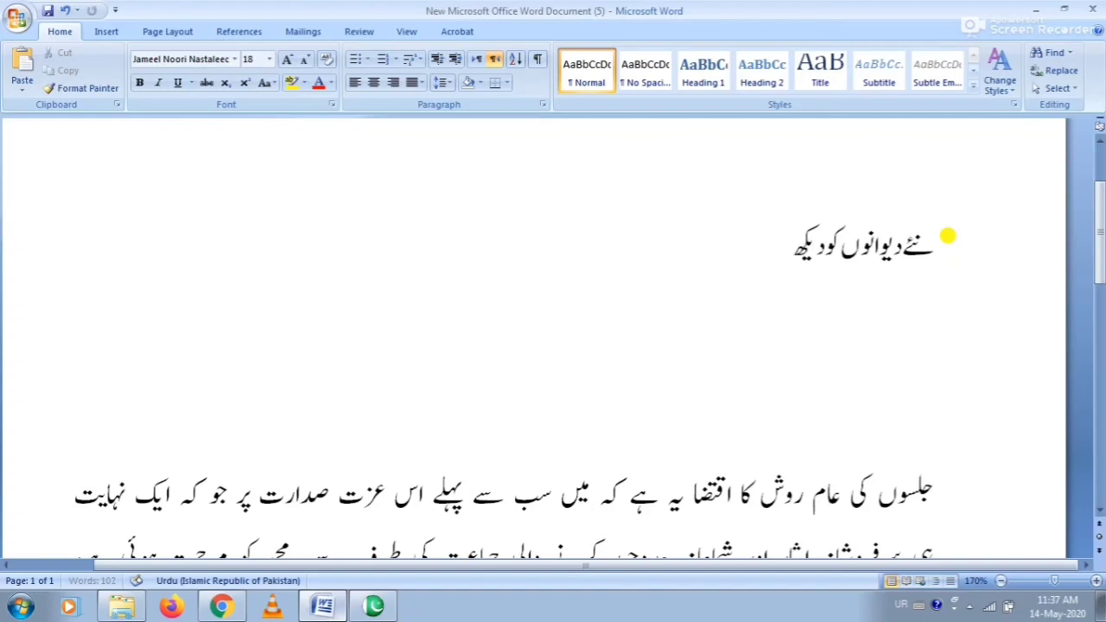
text(یں توخوشی)
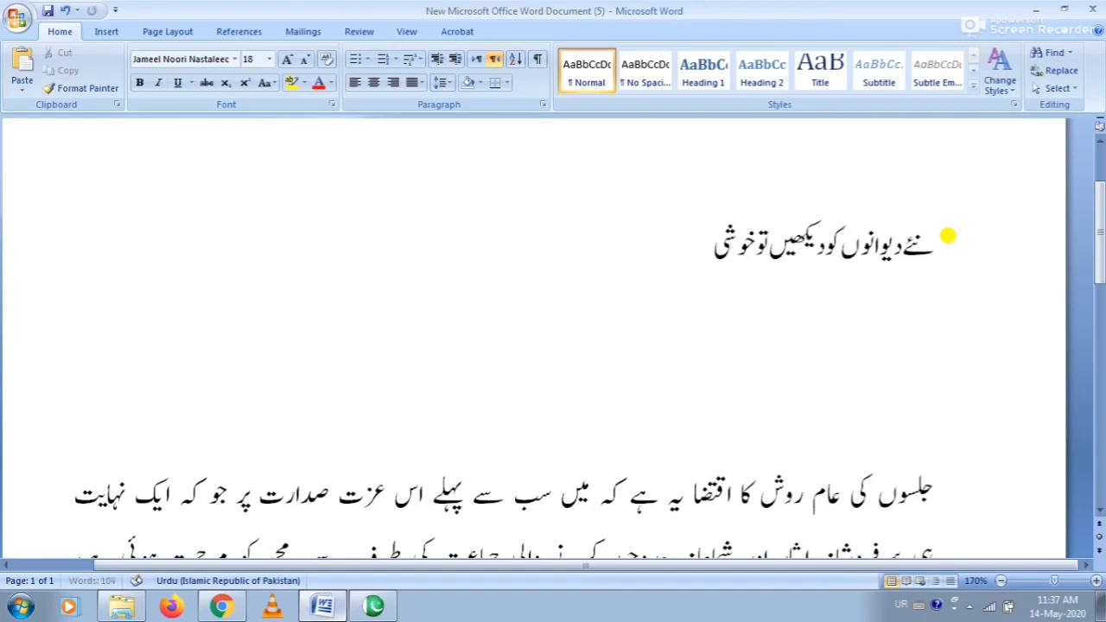
text( ہوتی ہے)
key(Return)
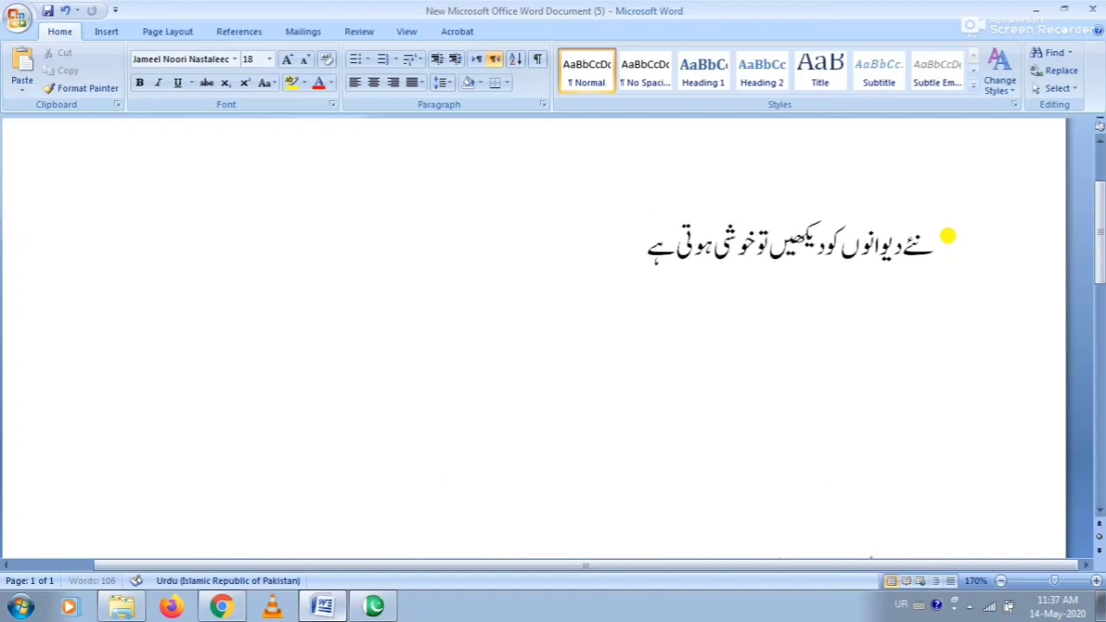
- Write the second verse line "ہم بھی ایسے ہی تھے جب آئے تھے ویرانے میں"
text(ہم بھی ا)
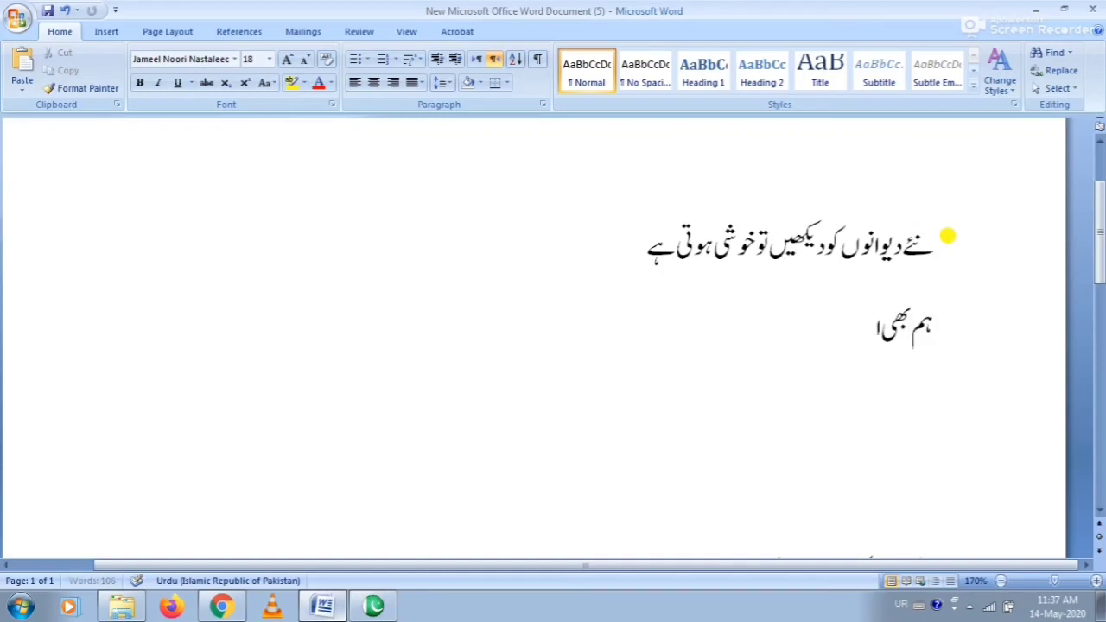
text(یسے ہی تھے)
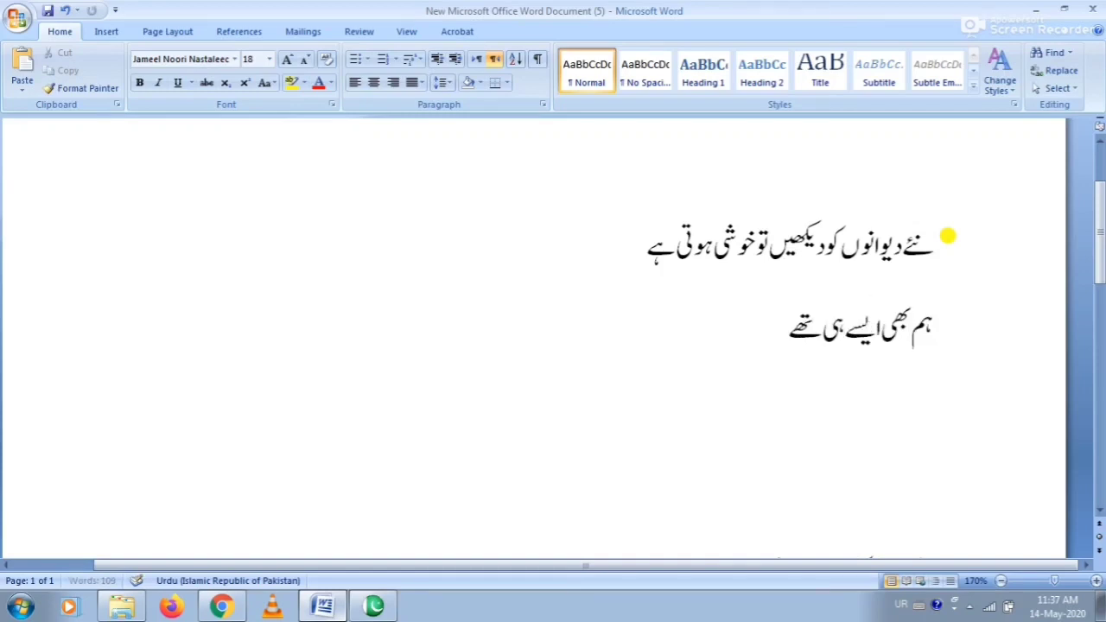
text( جب آئے تھے و)
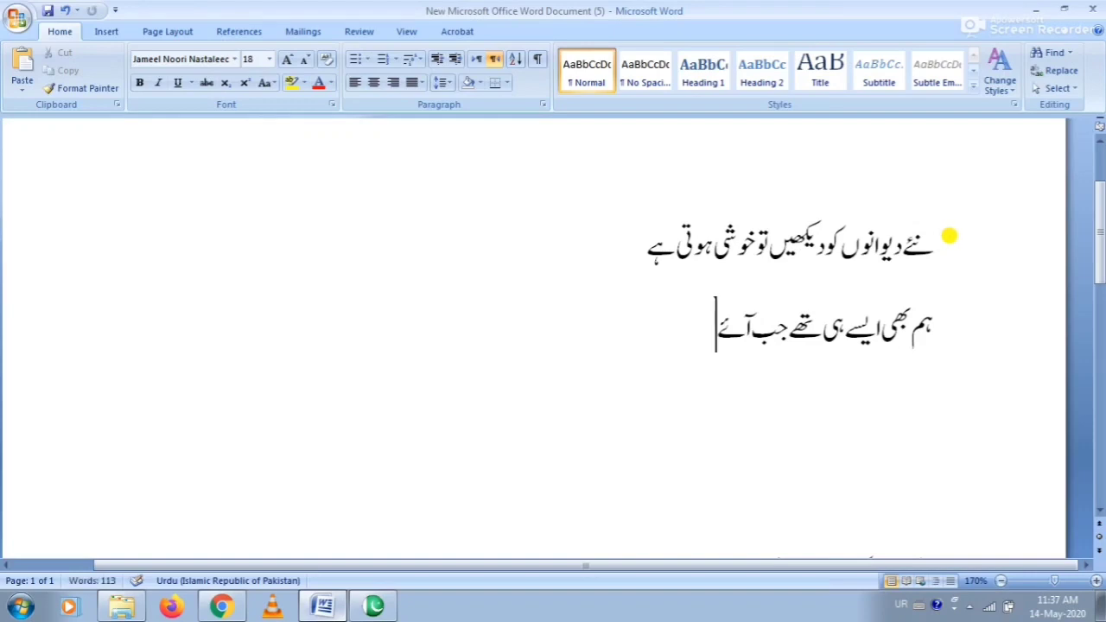
text(یرانے میں)
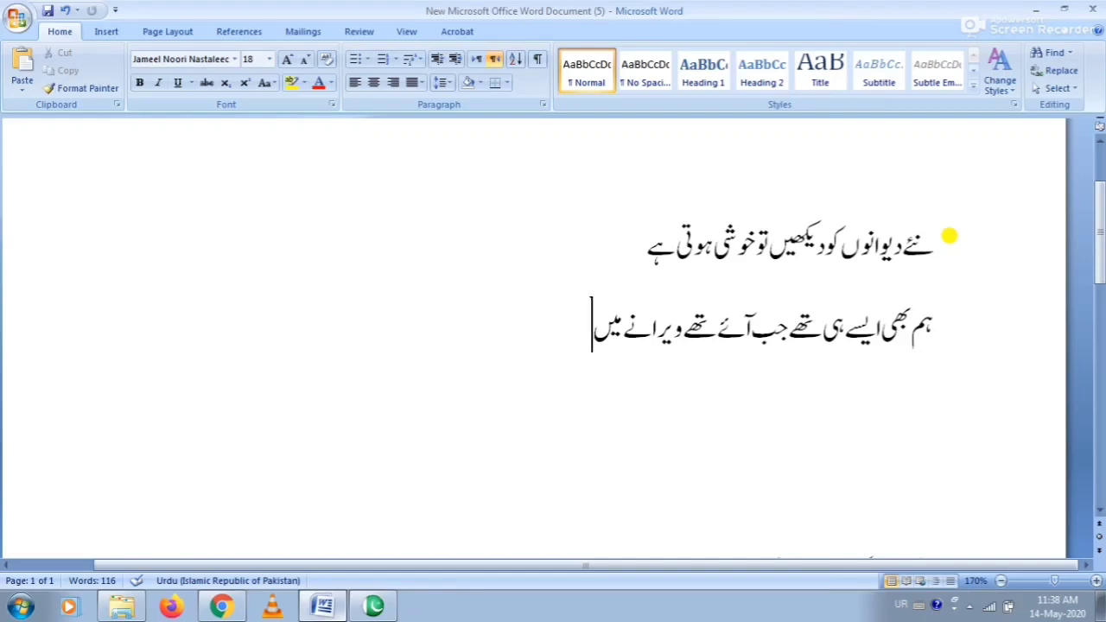
- Copy the two Urdu verse lines from the Word document and switch to InPage
drag(926, 226, 529, 330)
key(ctrl+c)
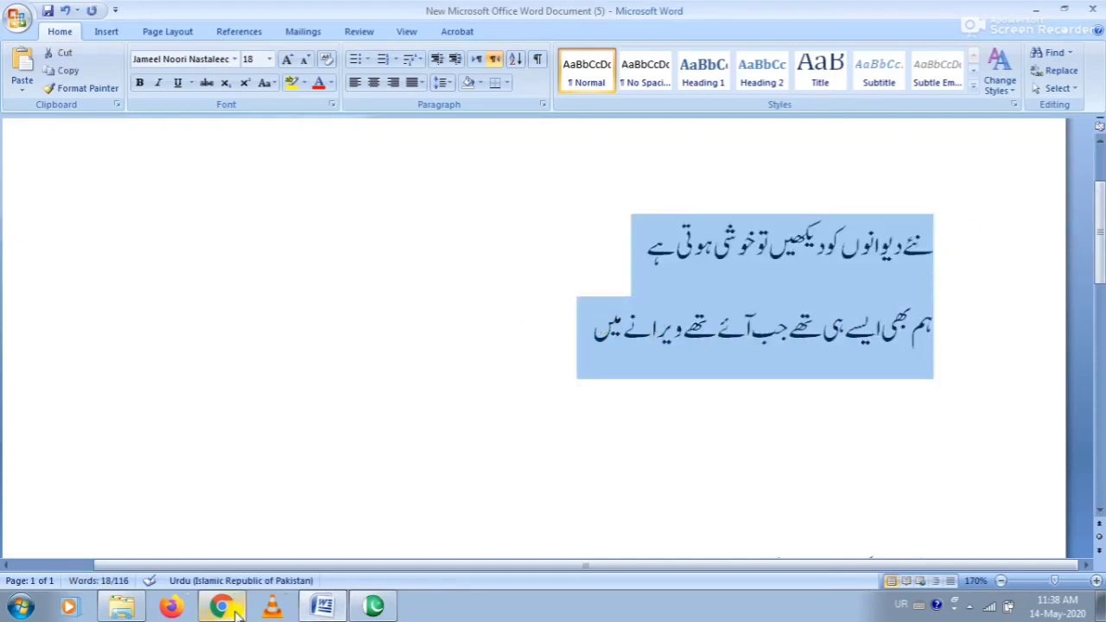
click(374, 610)
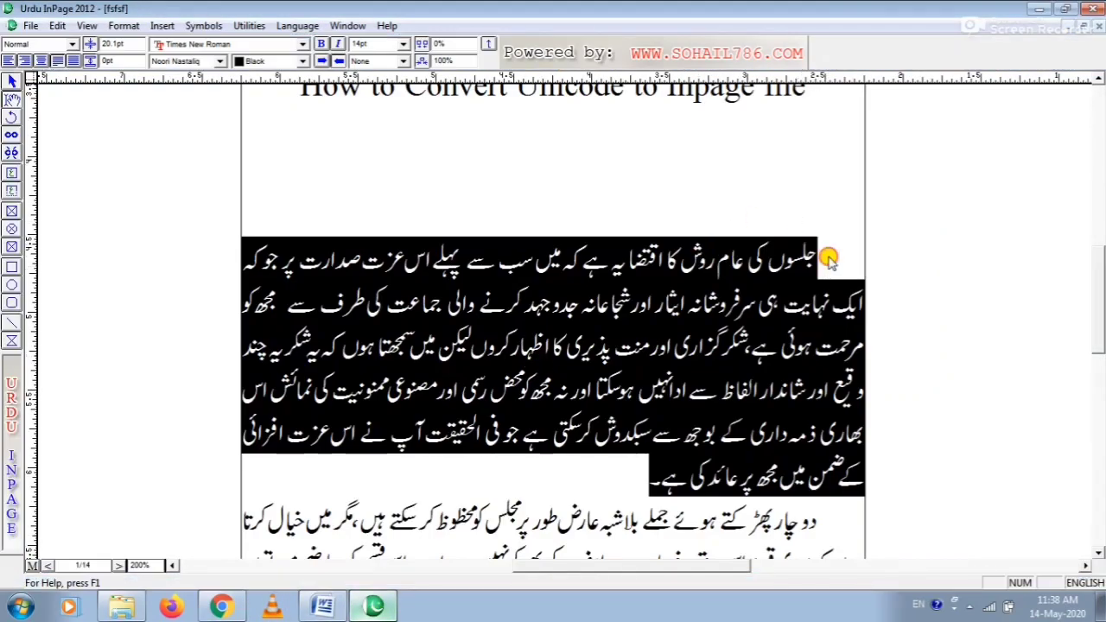
- Insert four blank lines above the Urdu paragraph in the InPage document
click(827, 257)
key(Return)
key(Return)
key(Return)
key(Return)
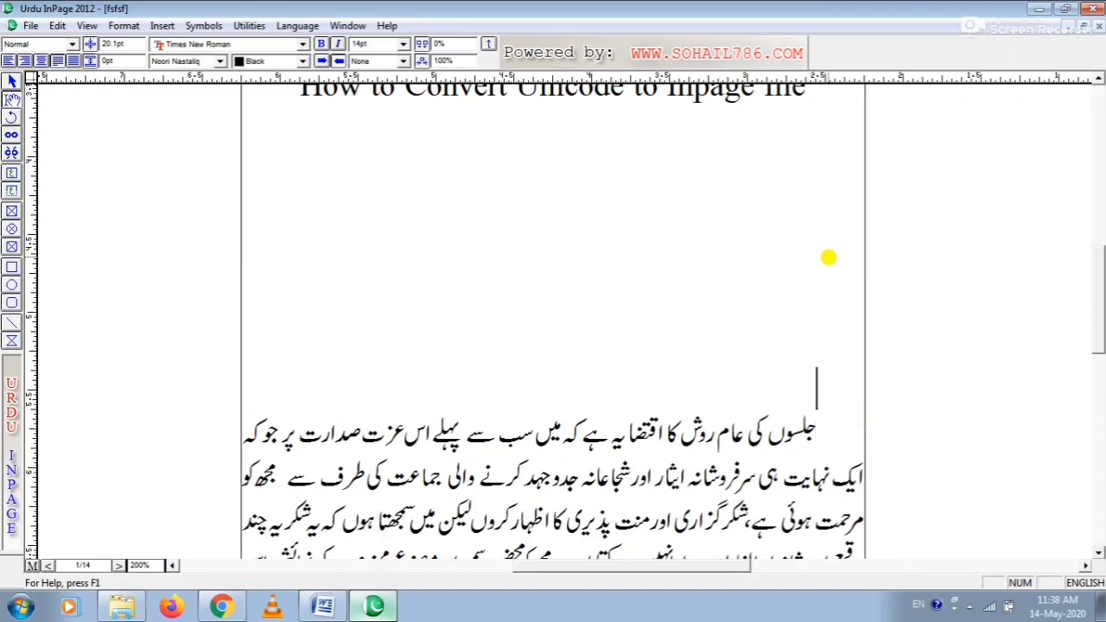
- Try to paste the verse copied from Word directly into the blank space above the InPage paragraph
key(Up)
key(Up)
key(Up)
text(??? ??????? ?? ?????? ?? ???? ???? ?? ?? ??? ???? ?? ??? ?? ???? ??? ?????? ???)
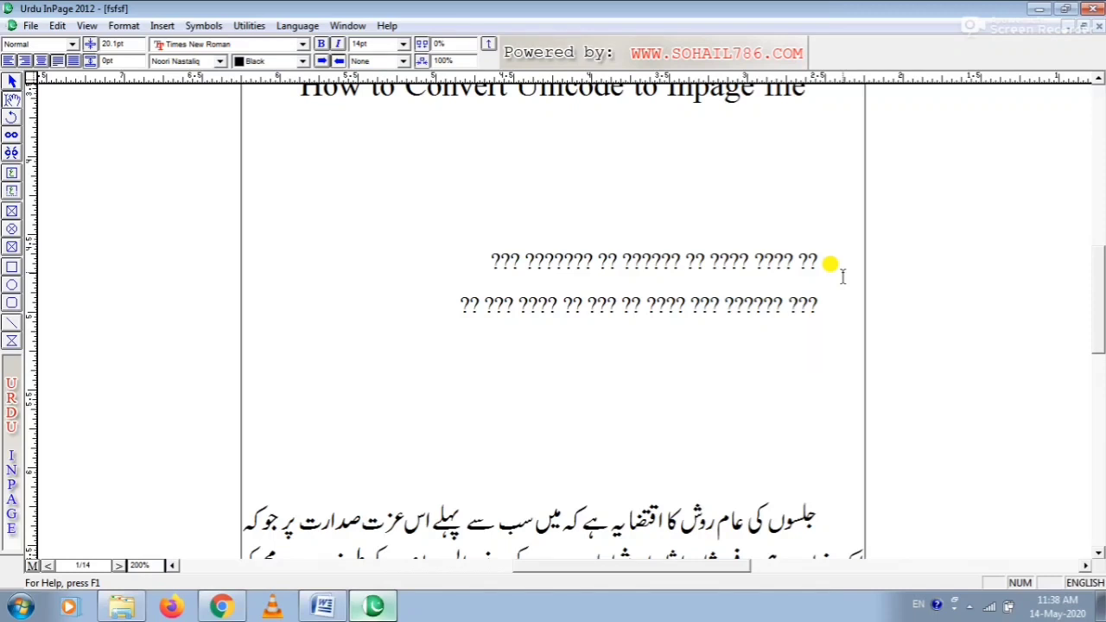
- Delete the pasted lines of question marks above the Urdu paragraph
key(shift+Up)
key(shift+Up)
key(shift+Up)
key(Delete)
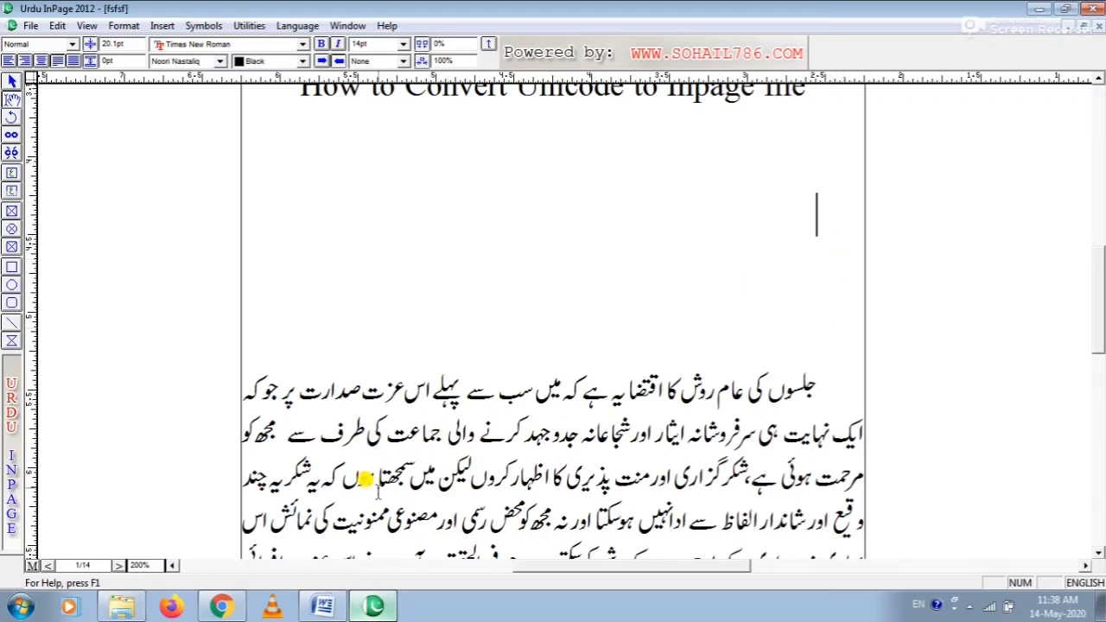
- Switch to Chrome, open the Unicode Urdu to InPage Urdu Converter from the search results and paste the copied verse into its text box
click(221, 606)
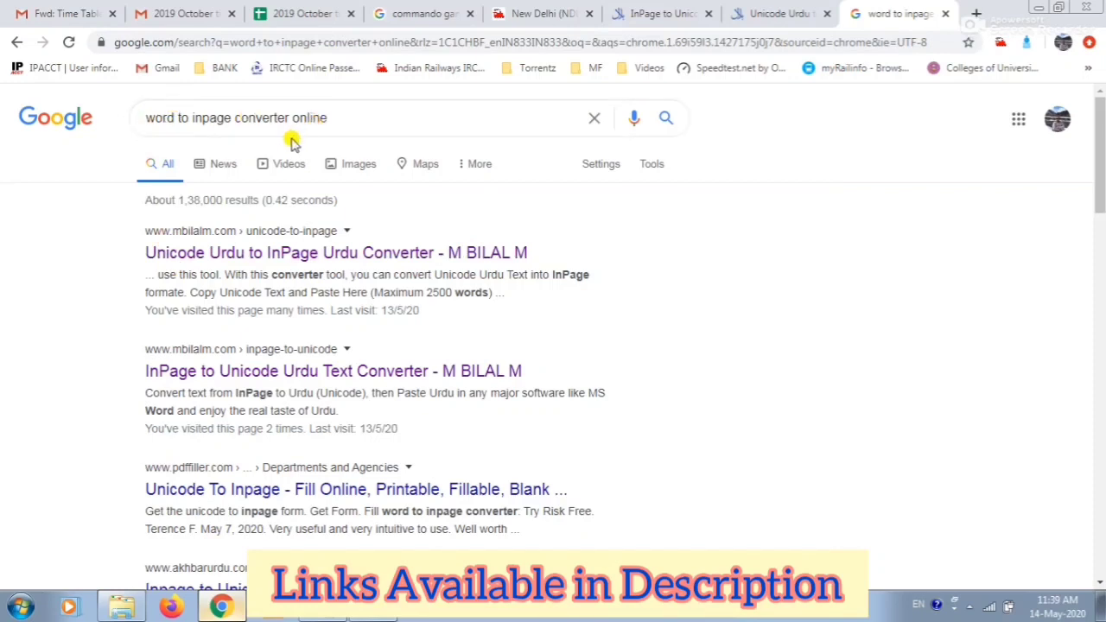
click(275, 257)
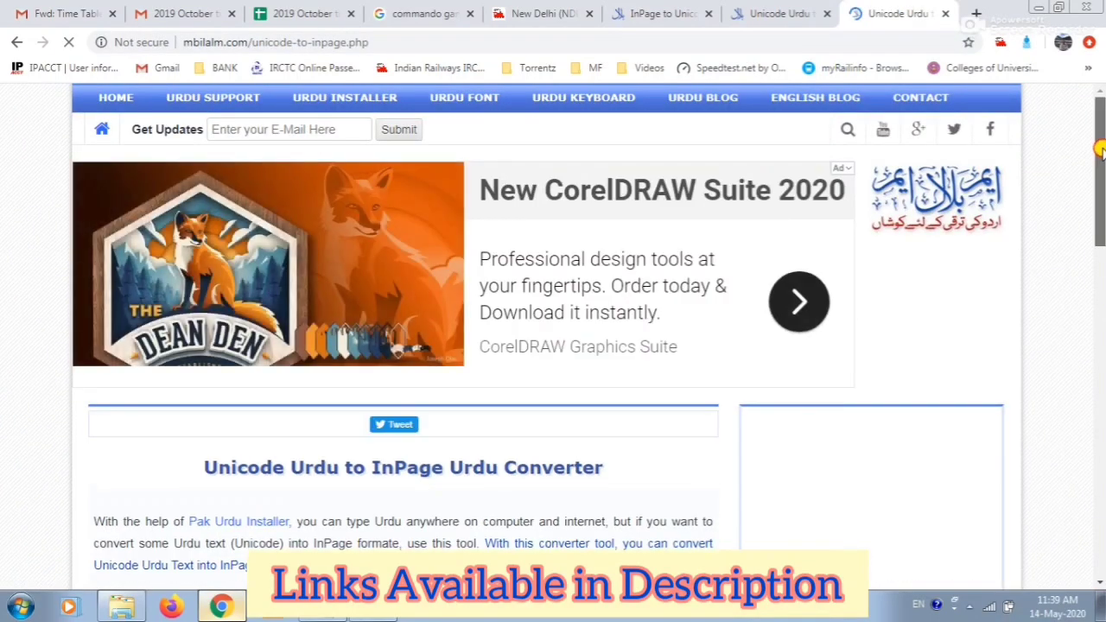
drag(1101, 148, 1103, 254)
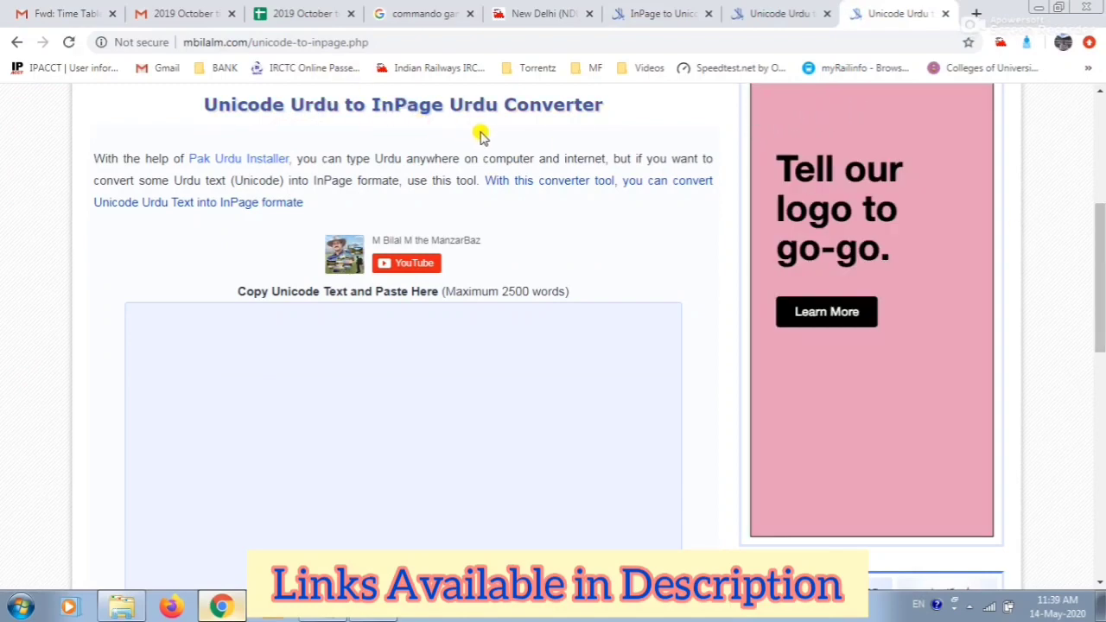
click(490, 327)
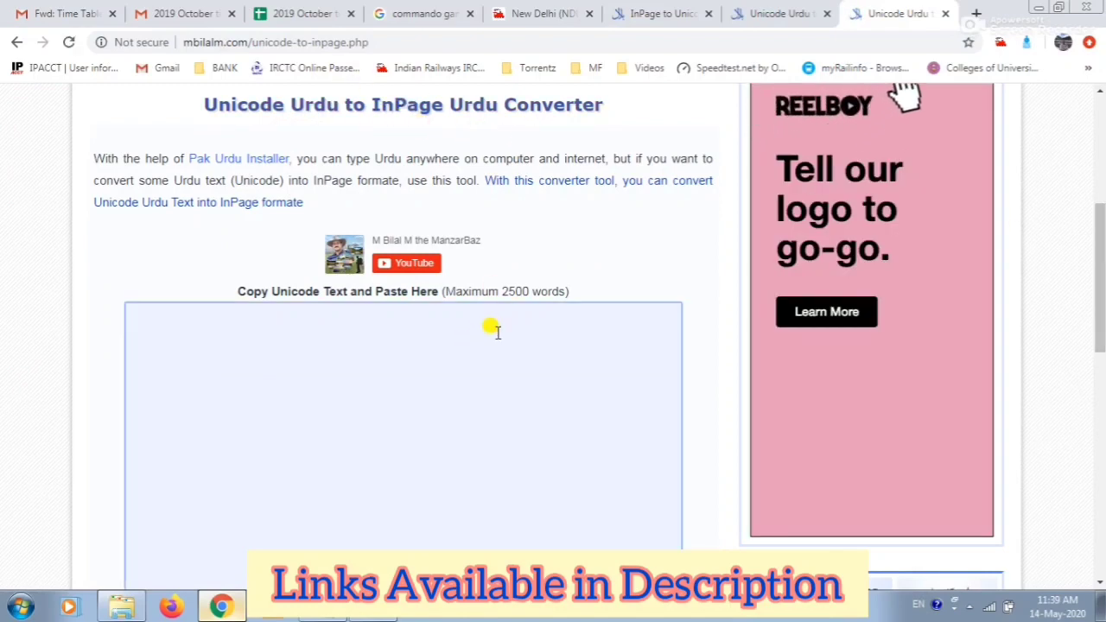
key(ctrl+v)
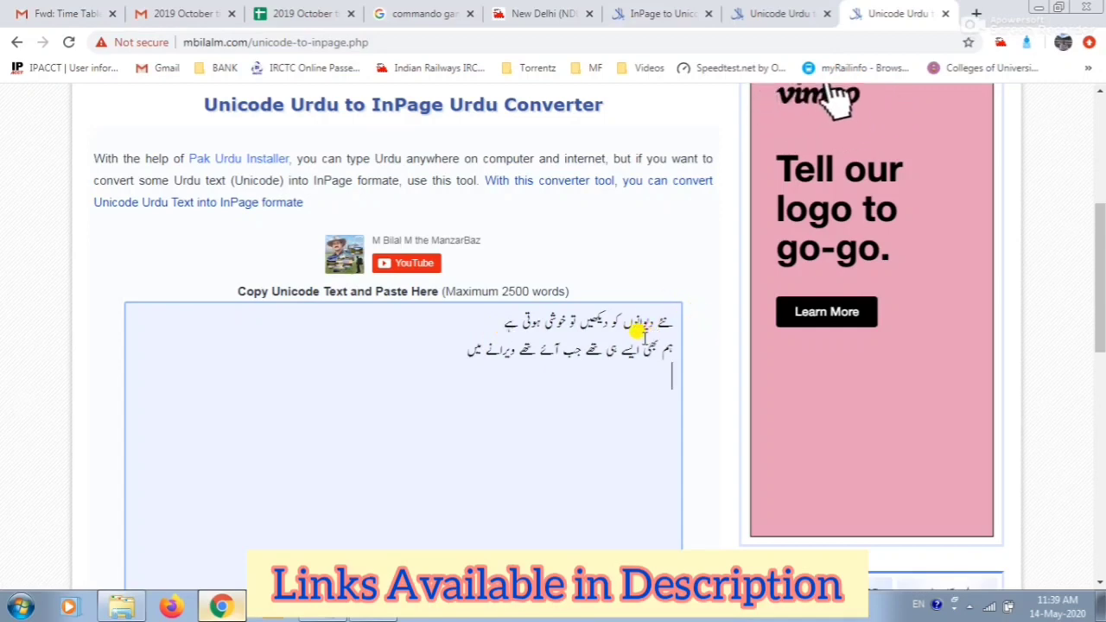
- Enter the displayed image code below the pasted verse and convert the text to InPage format
scroll(643, 333, up, 5)
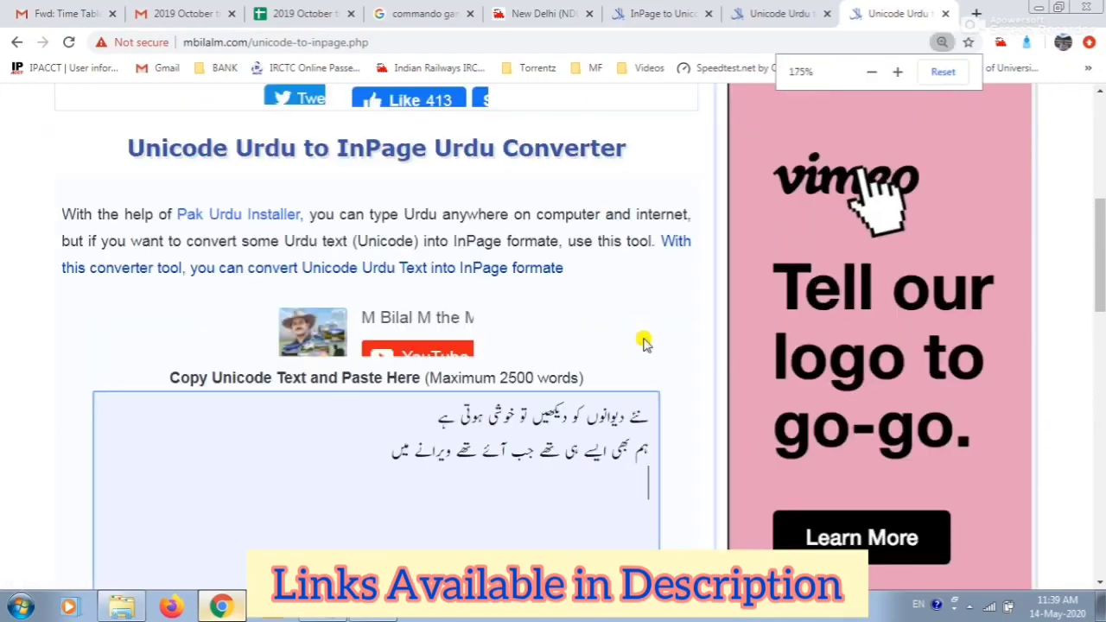
scroll(524, 382, down, 4)
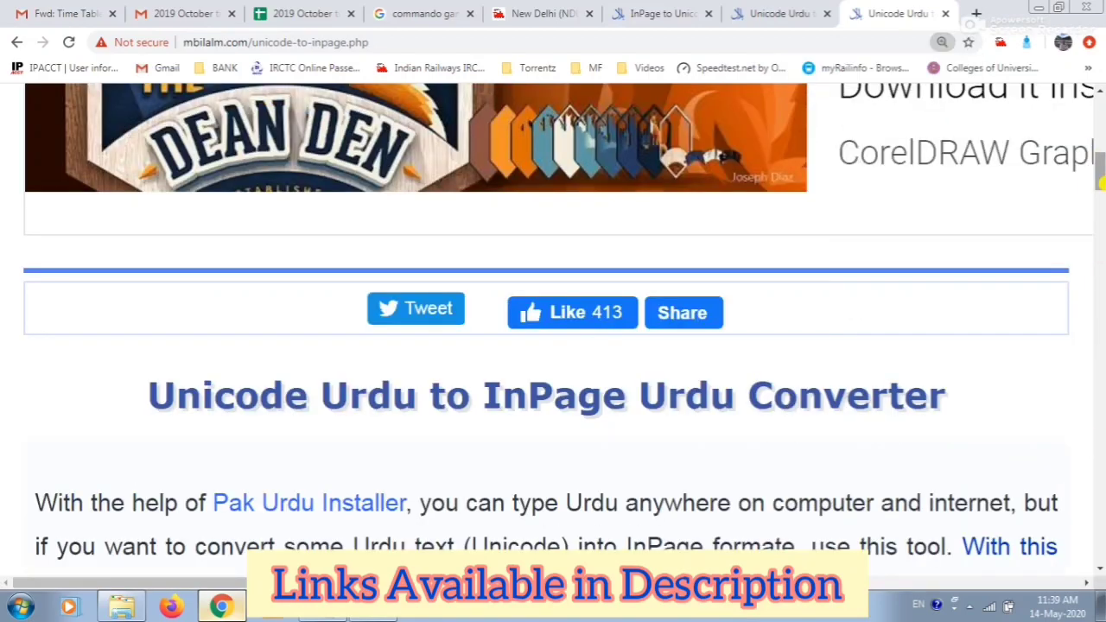
scroll(881, 458, down, 5)
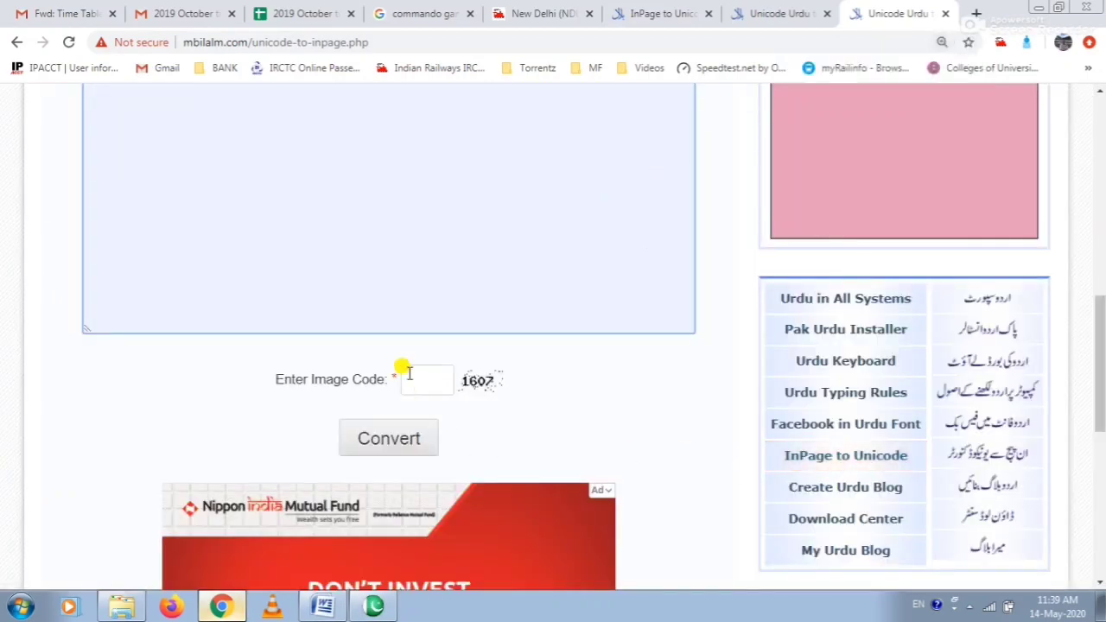
click(409, 373)
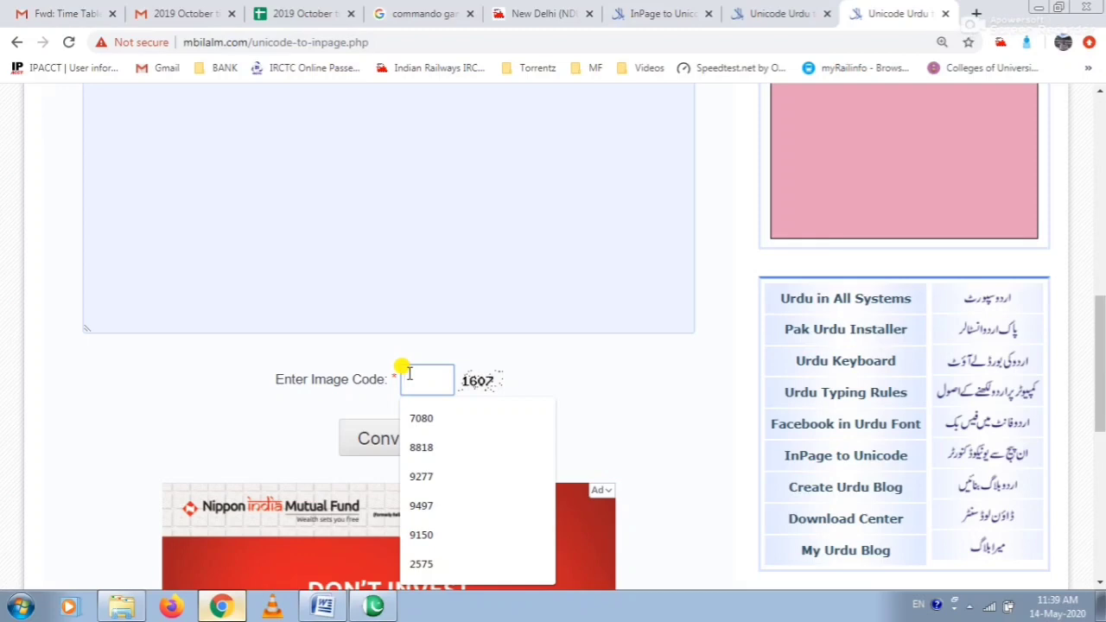
text(16)
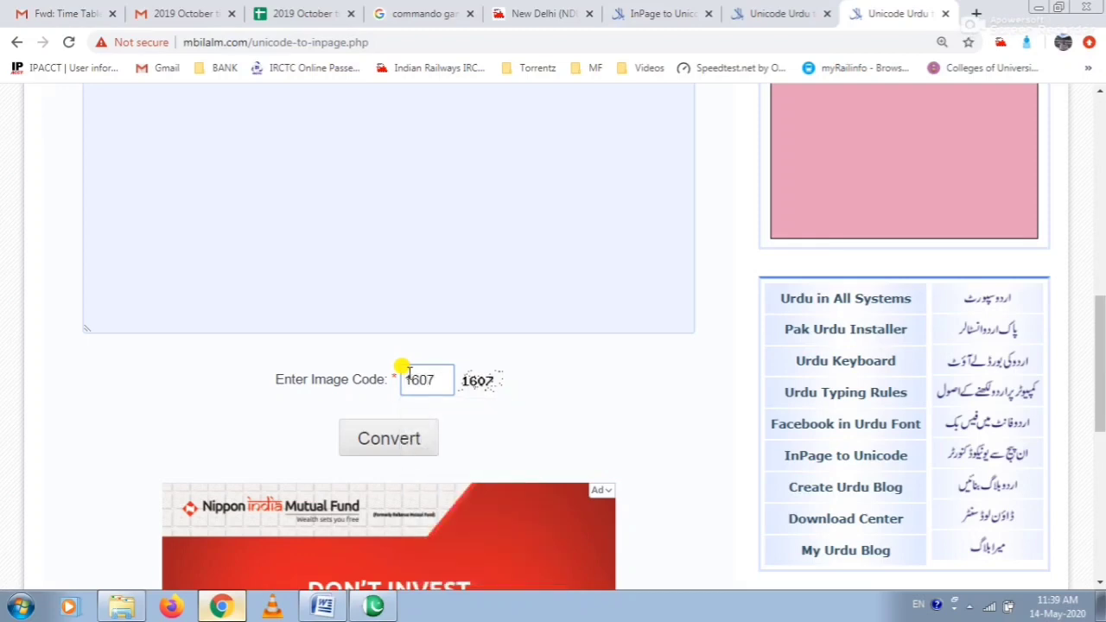
text(07)
click(380, 442)
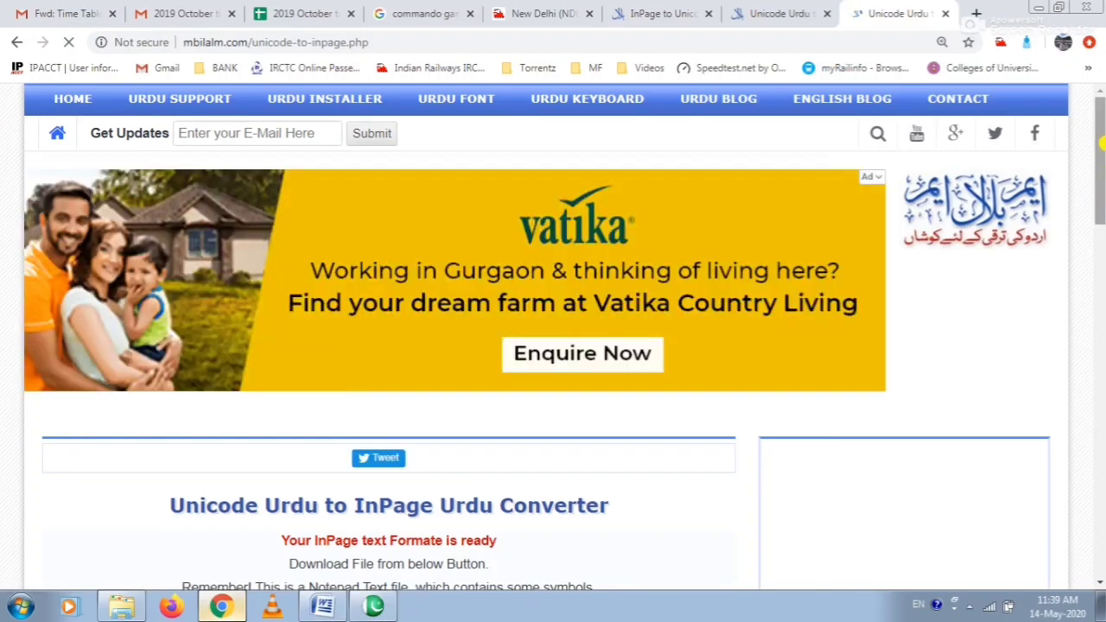
- Download the converted InPage text file and open it in Notepad
drag(1101, 144, 1102, 250)
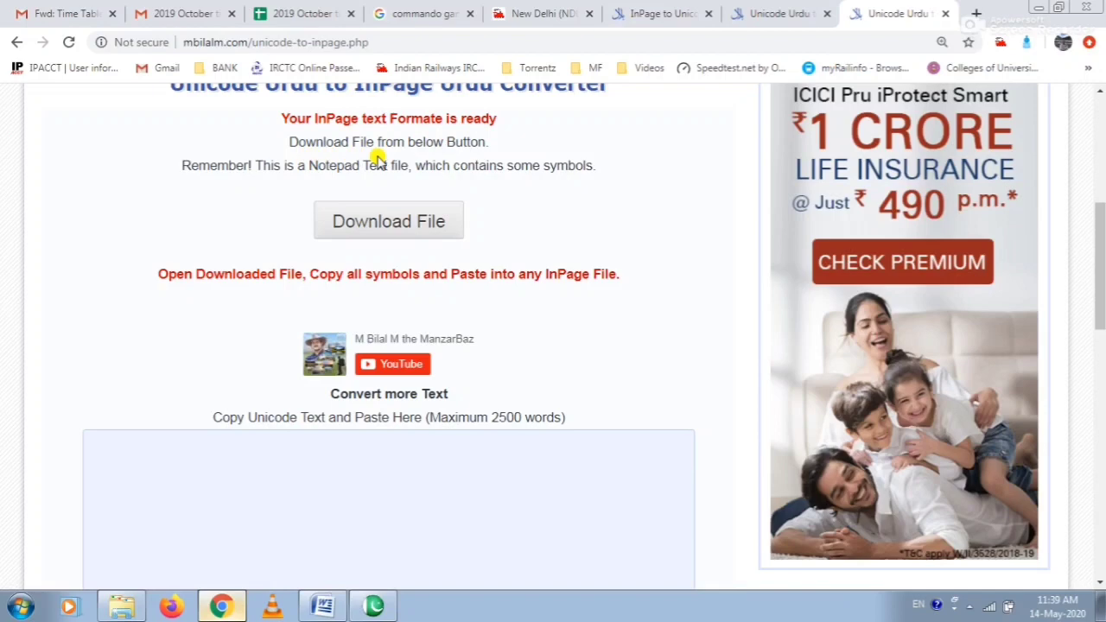
click(413, 230)
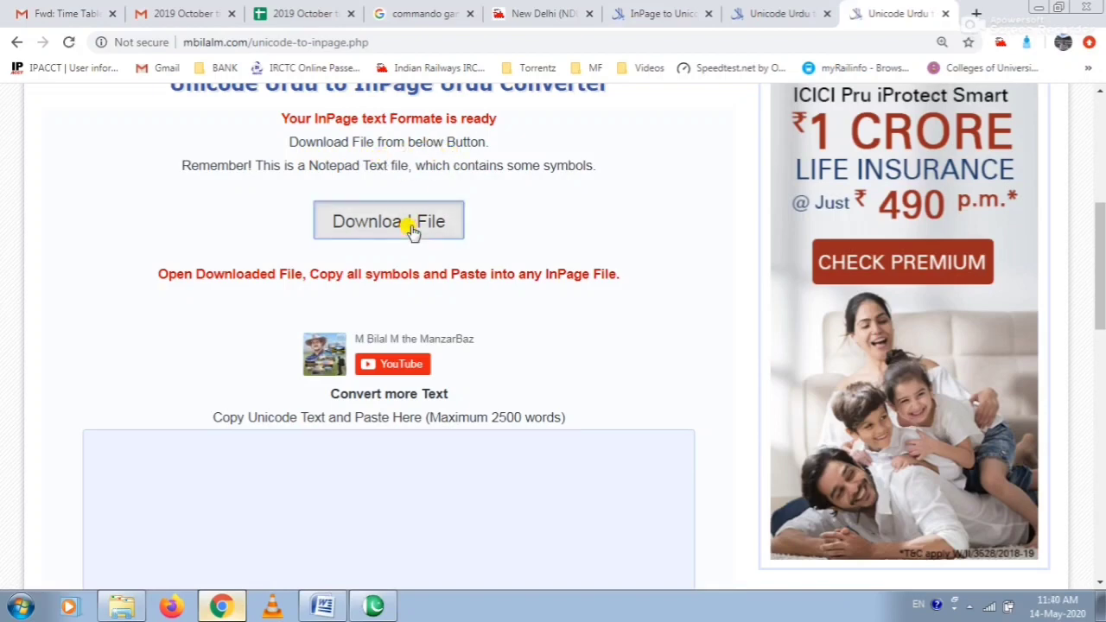
click(129, 571)
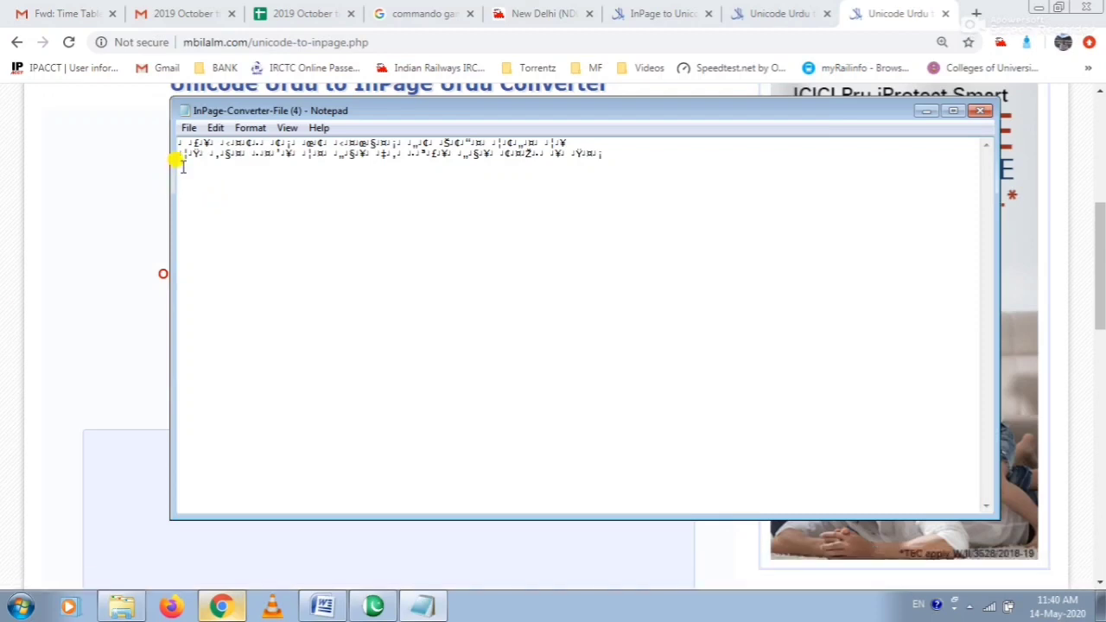
- Copy all the symbols from the downloaded file and paste them into the blank space above the InPage paragraph
key(ctrl+a)
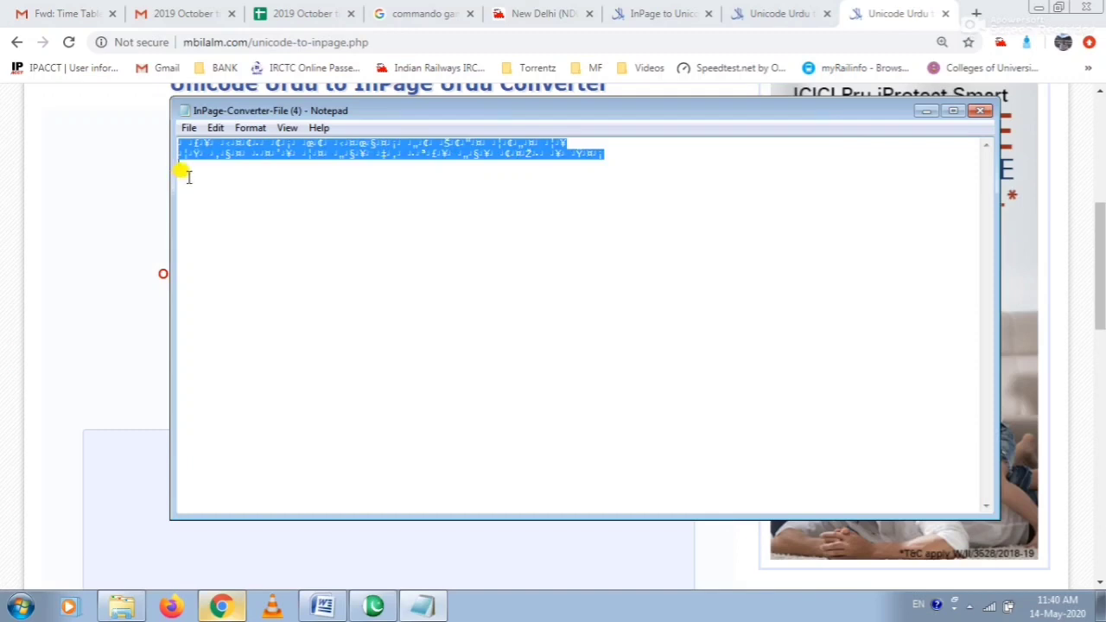
click(375, 606)
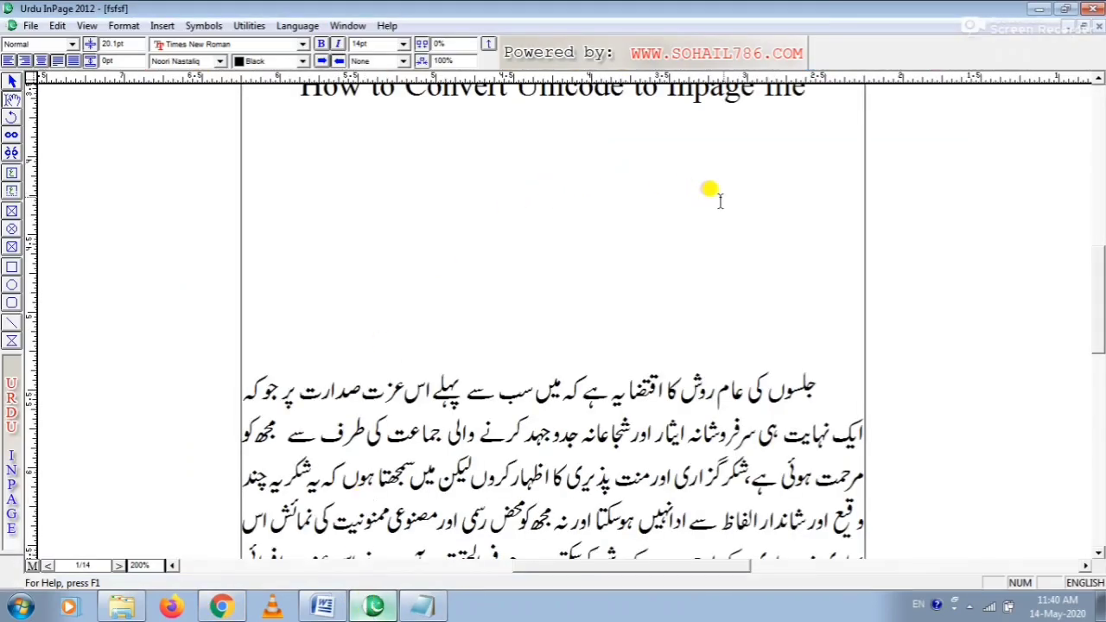
click(788, 210)
text(نئے دیوانوں کو دیکھیں تو خوشی ہوتی ہے ہم بھی ایسے ہی تھے جب آئے تھے ویرانے میں)
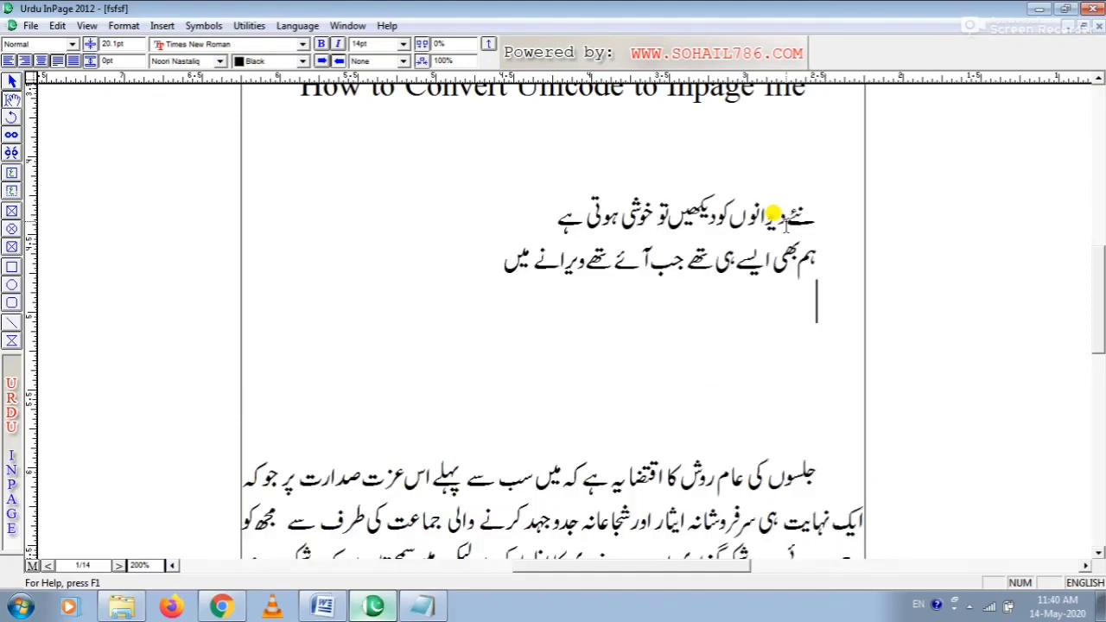